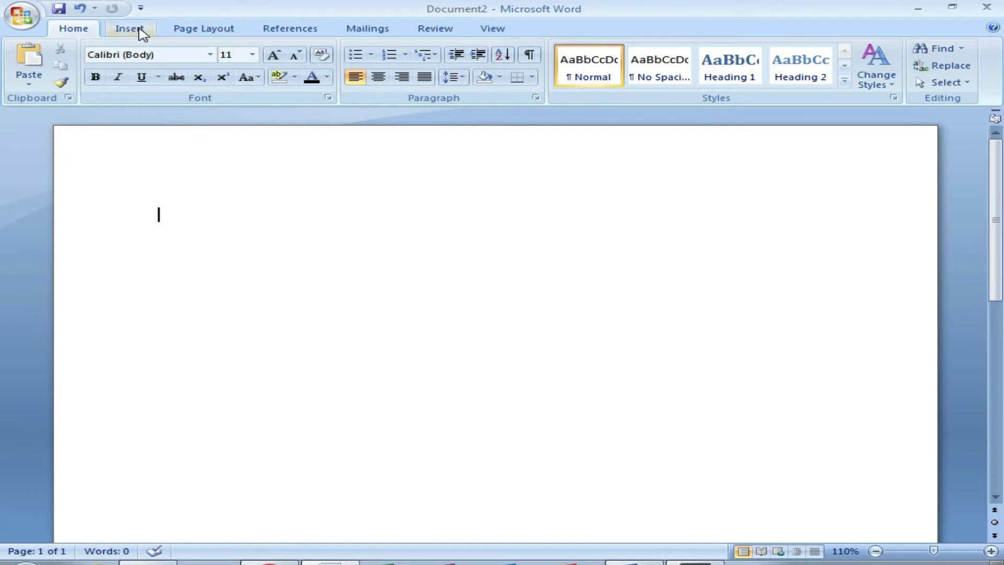
Insert a four-column, four-row table from the Insert table grid and place the caret below it
click(140, 32)
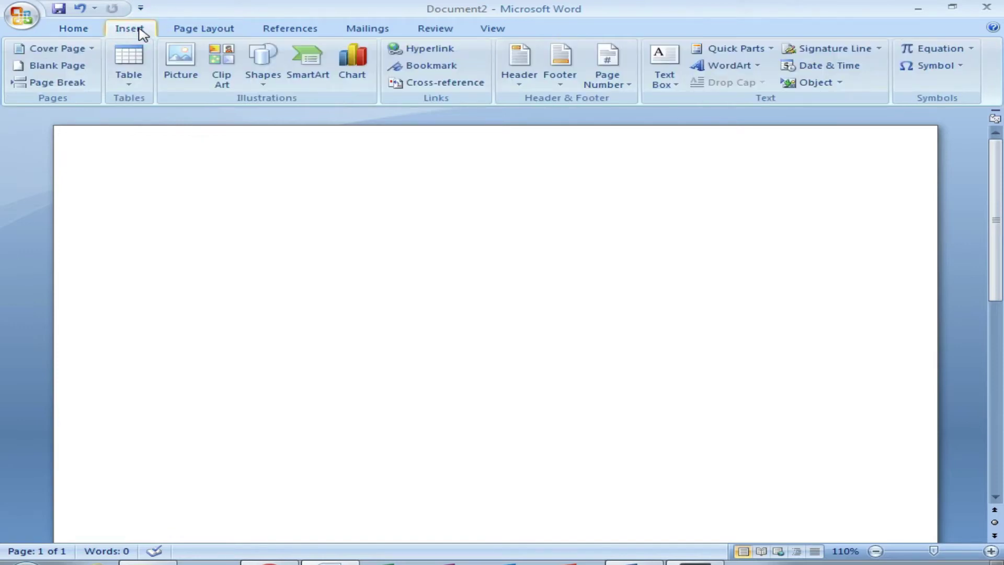
click(132, 90)
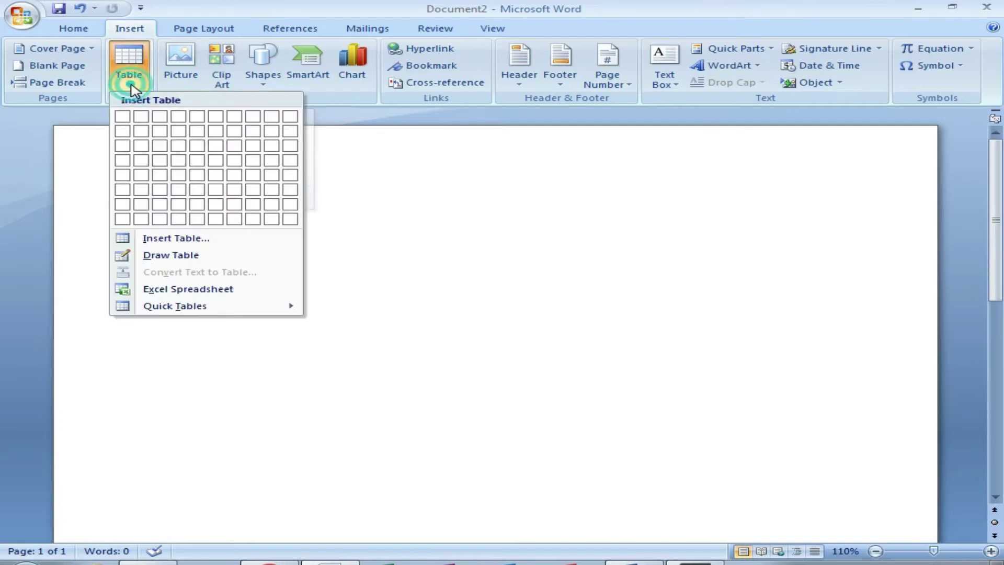
click(183, 160)
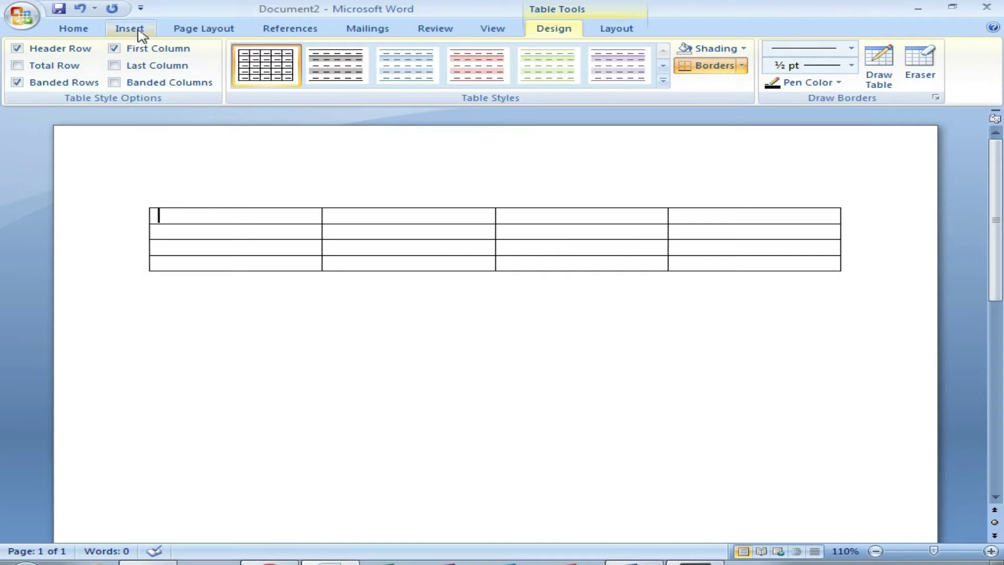
click(178, 320)
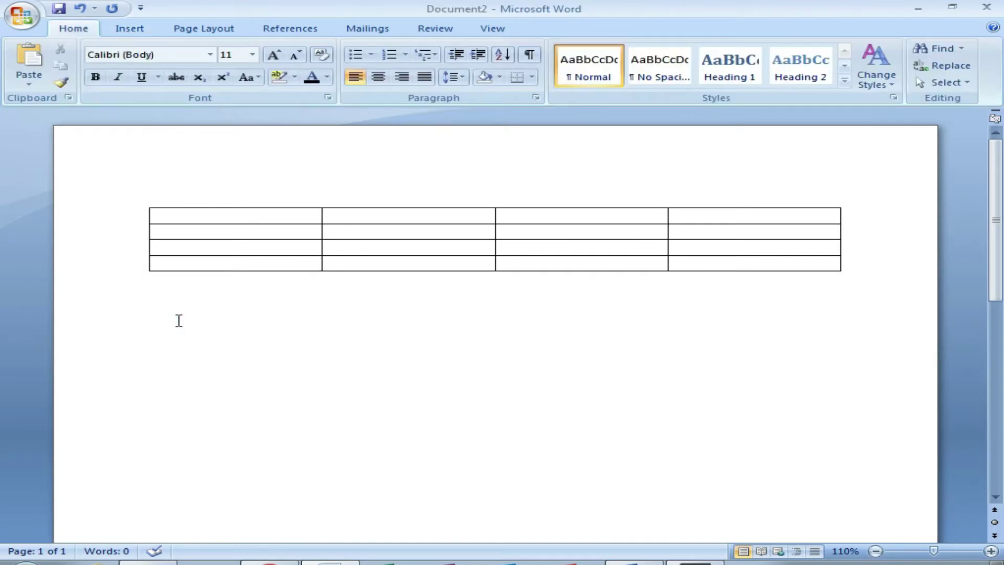
On a new line, turn a typed +----+----+ pattern into a one-row, four-column table
key(Return)
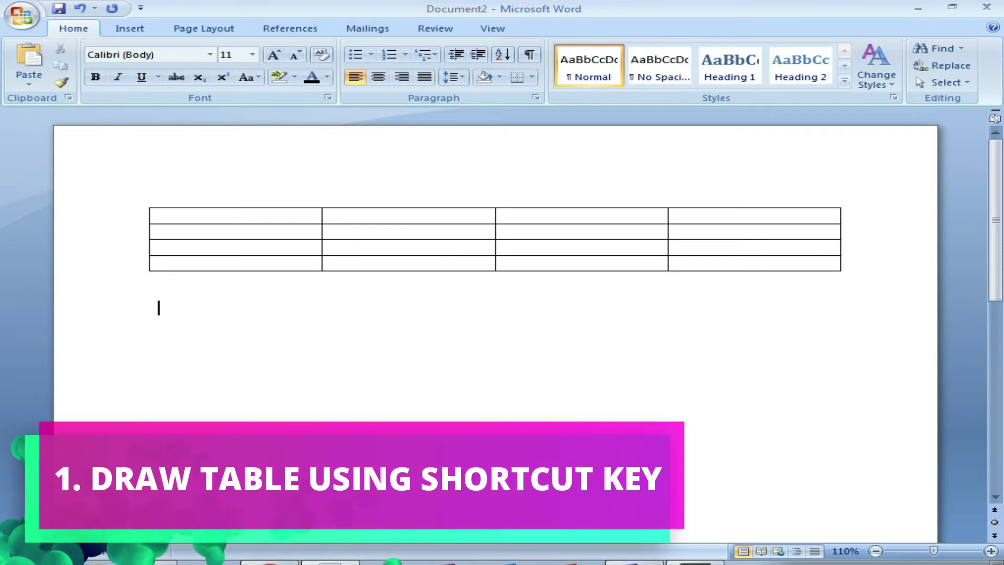
text(+----------------------------)
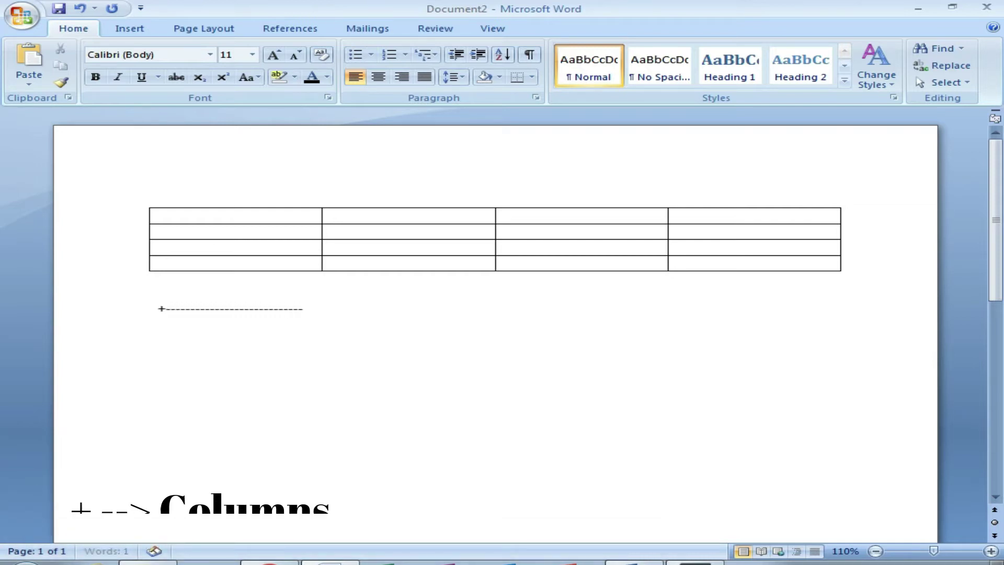
text(---+----------------------------------+----------------------------------)
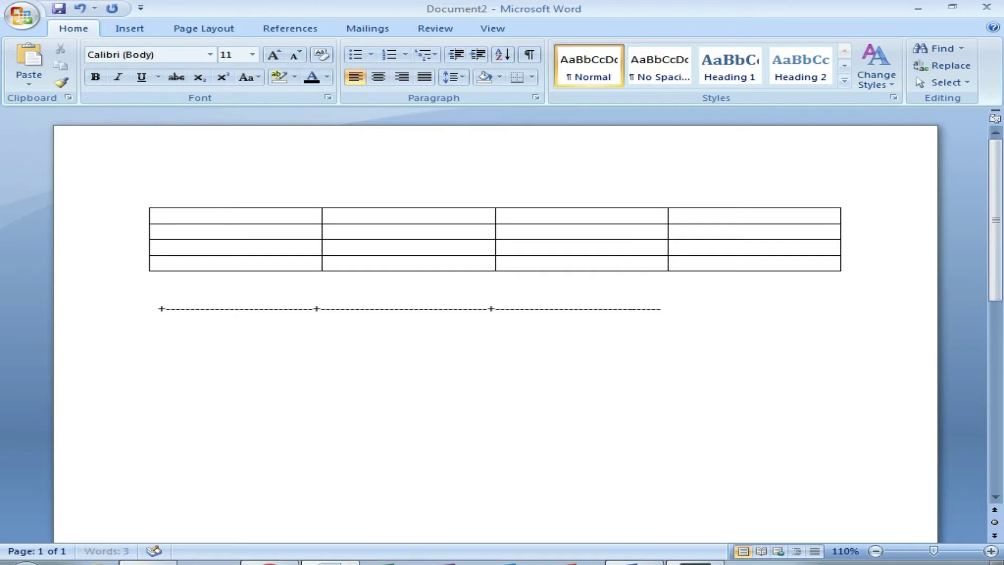
text(-+------------------------+)
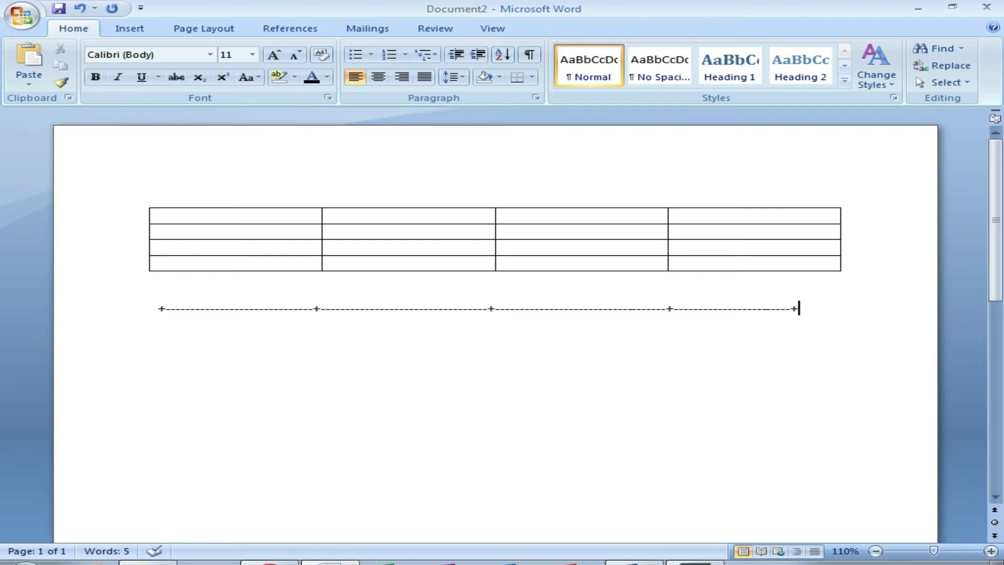
key(Return)
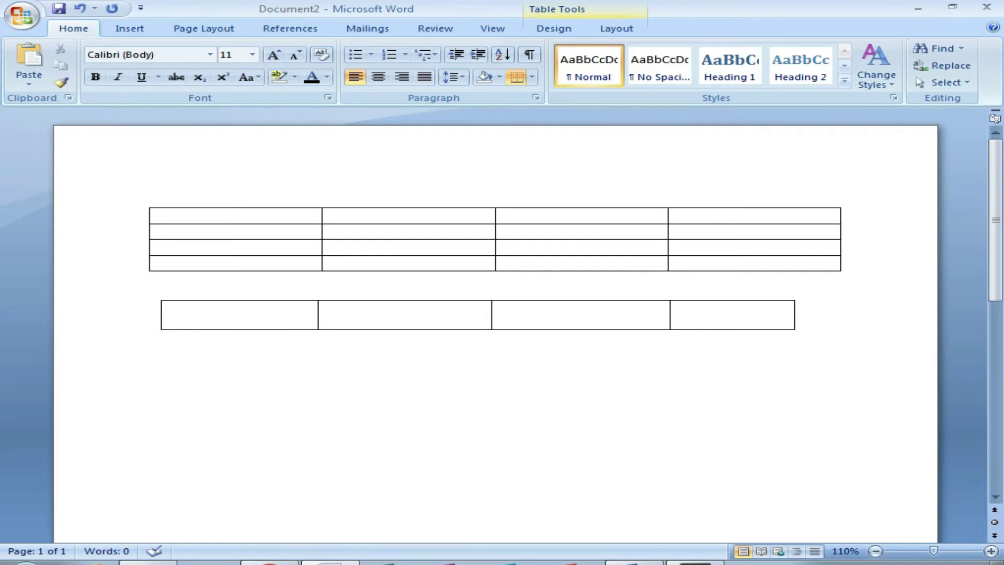
Grow the second table to five rows and enter 85 in its first cell
key(Tab)
key(Tab)
key(Tab)
key(Tab)
key(Tab)
key(Tab)
key(Tab)
key(Tab)
key(Tab)
key(Tab)
key(Tab)
key(Tab)
key(Tab)
key(Tab)
key(Tab)
key(Tab)
key(Tab)
key(Tab)
key(Tab)
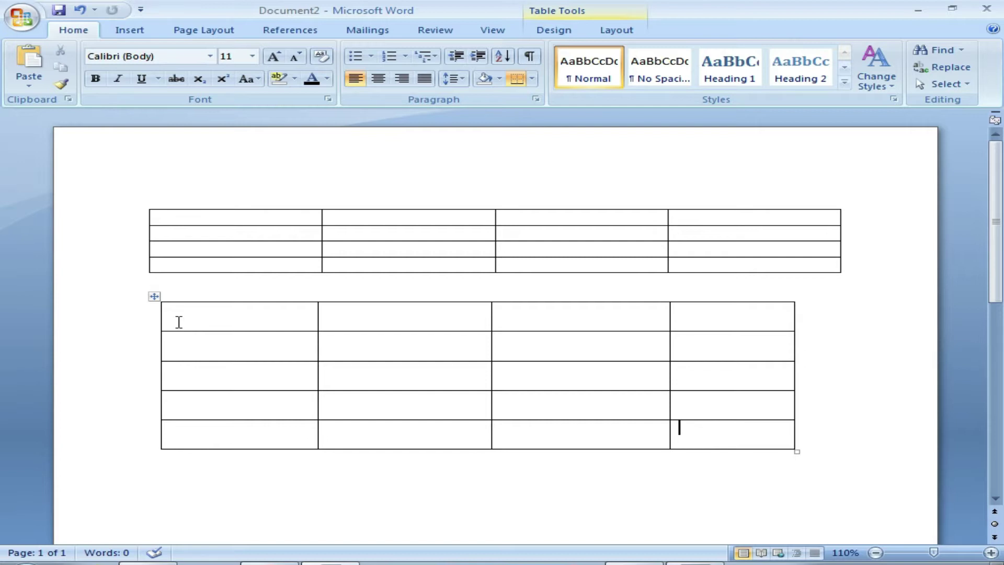
click(176, 320)
text(85)
Fill the first row's remaining cells with 85, 78, 85, correcting the mistyped 45 to 85
key(Tab)
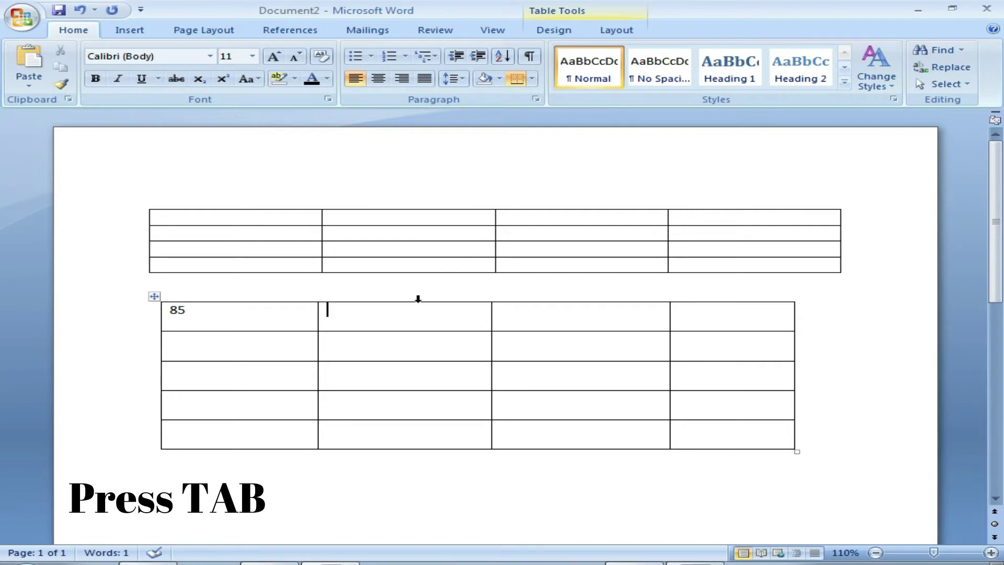
text(45)
key(Tab)
text(78)
key(Tab)
text(85)
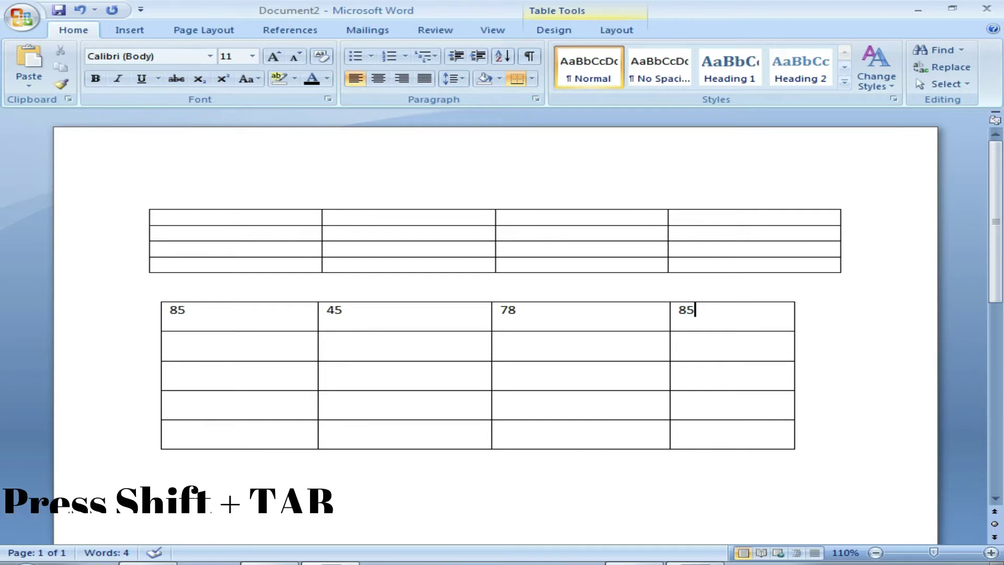
key(shift+Tab)
key(shift+Tab)
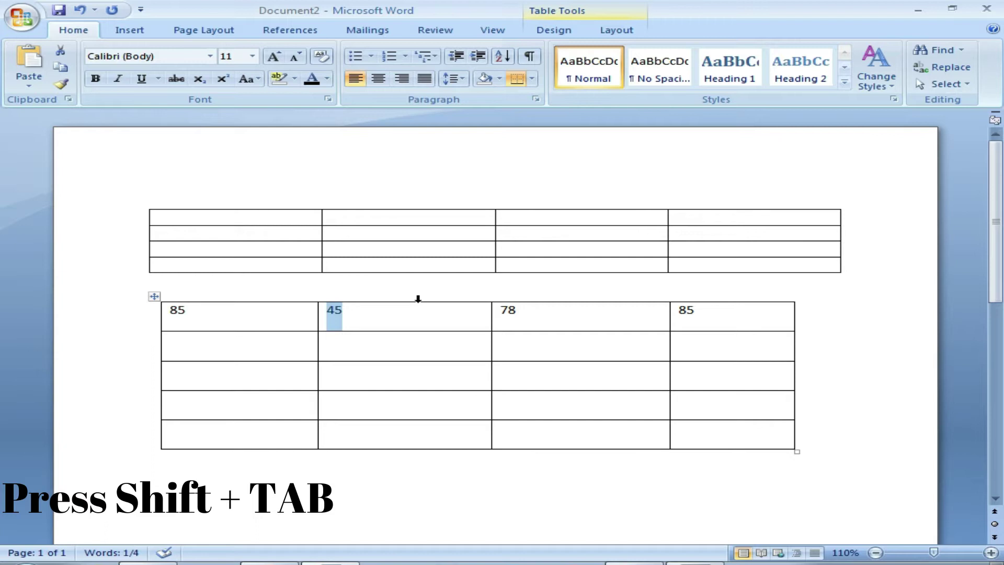
text(85)
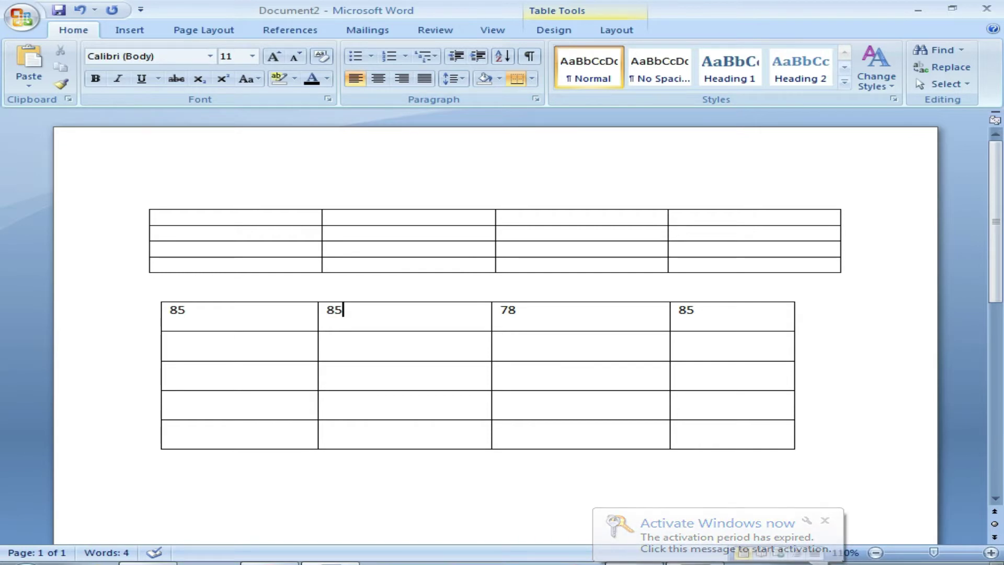
Enter 75, 78, 85, 96 across the lower table's second row
key(Down)
key(Left)
text(7)
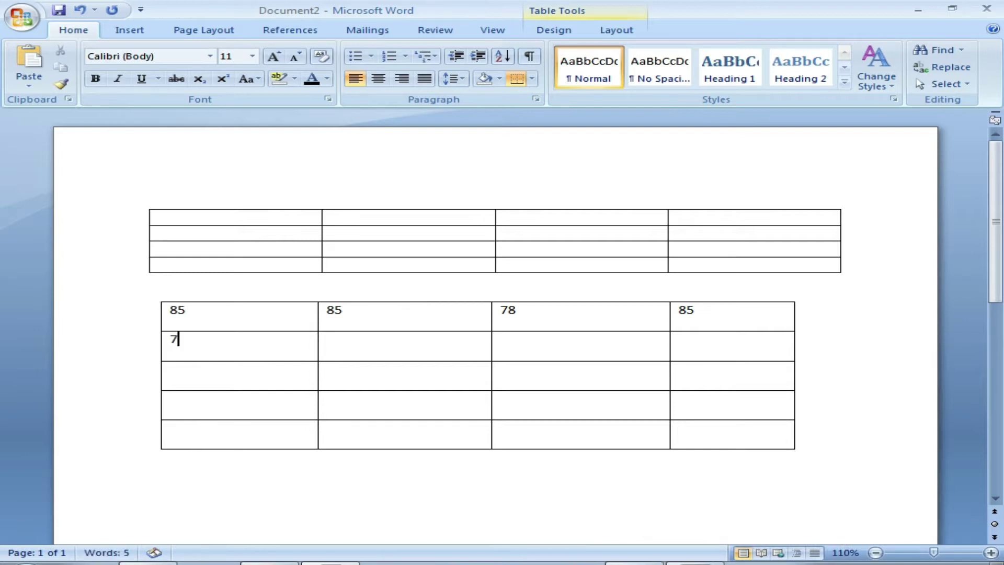
text(5)
key(Tab)
text(78)
key(Tab)
text(85)
key(Tab)
text(96)
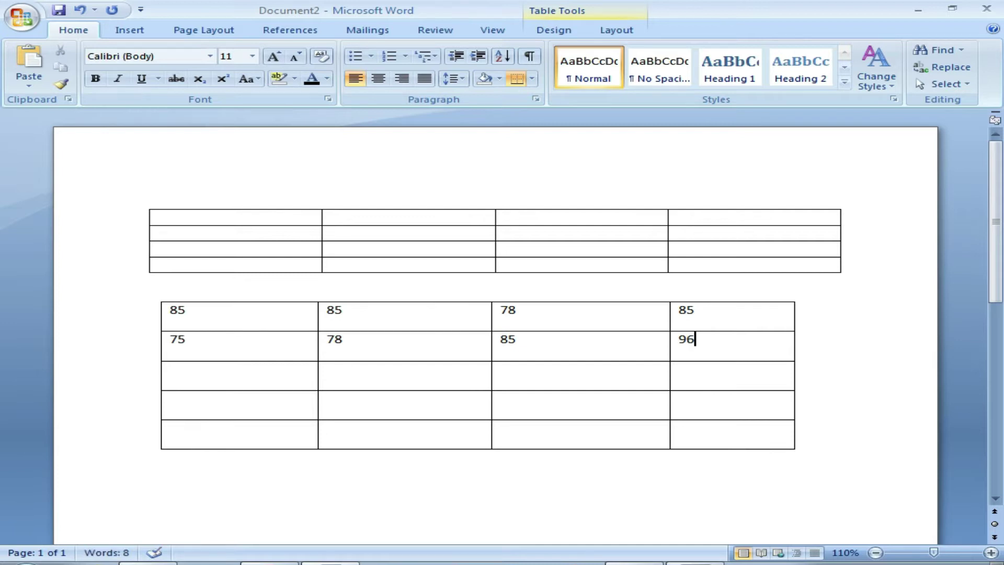
key(shift+Tab)
key(shift+Tab)
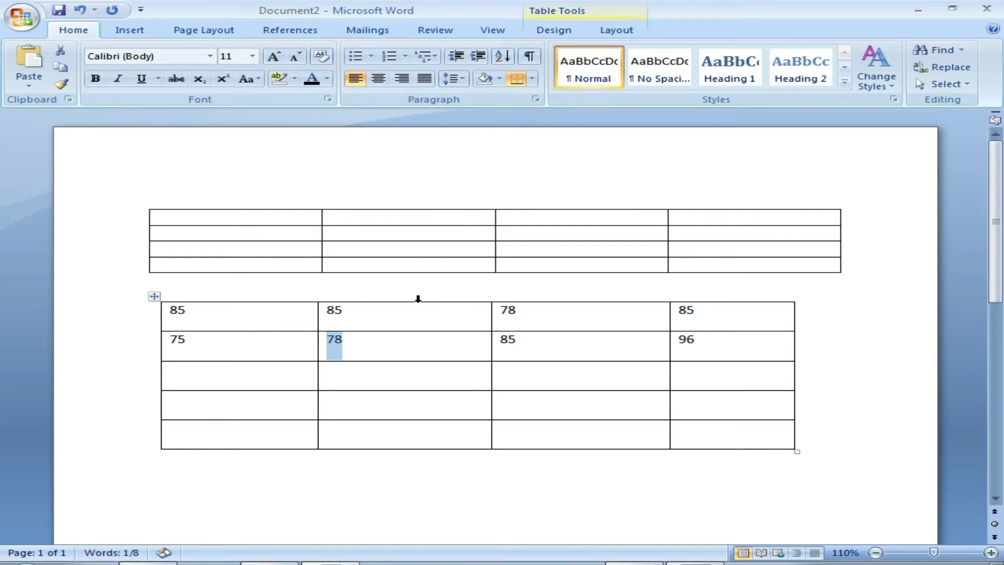
key(shift+Tab)
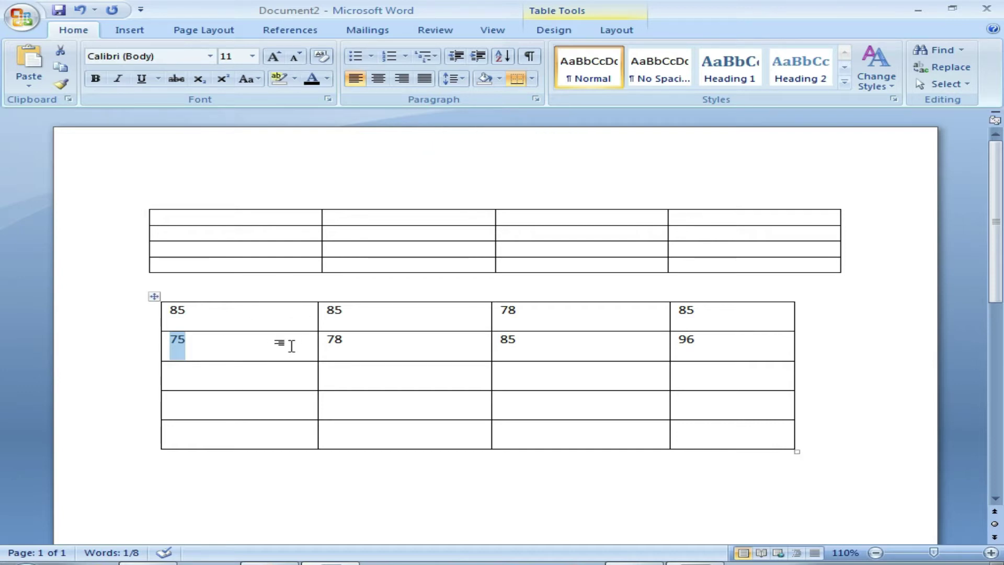
Add a blank row between the 85 and 75 rows, after trying and undoing Insert Rows Above
click(390, 350)
drag(237, 341, 708, 343)
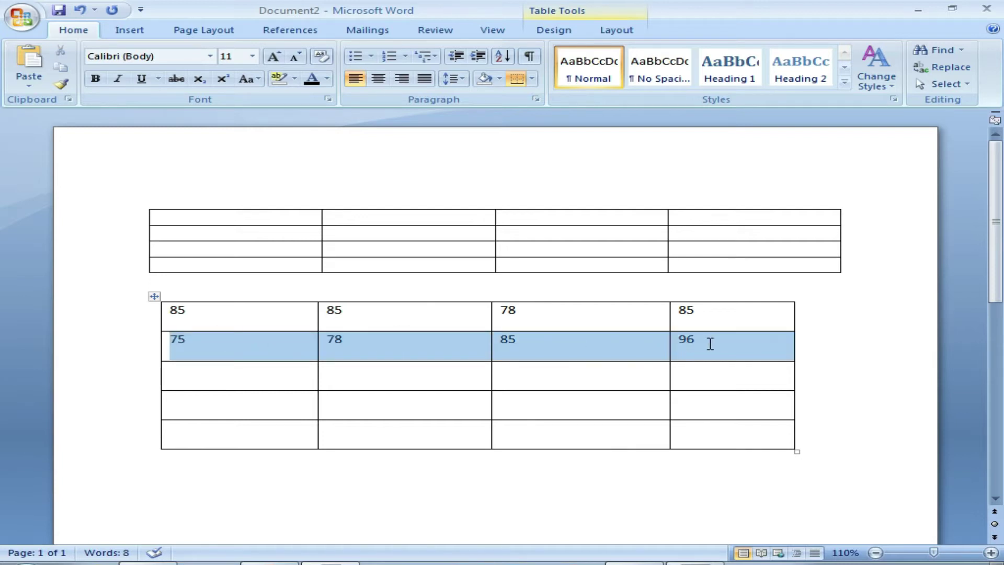
right_click(584, 356)
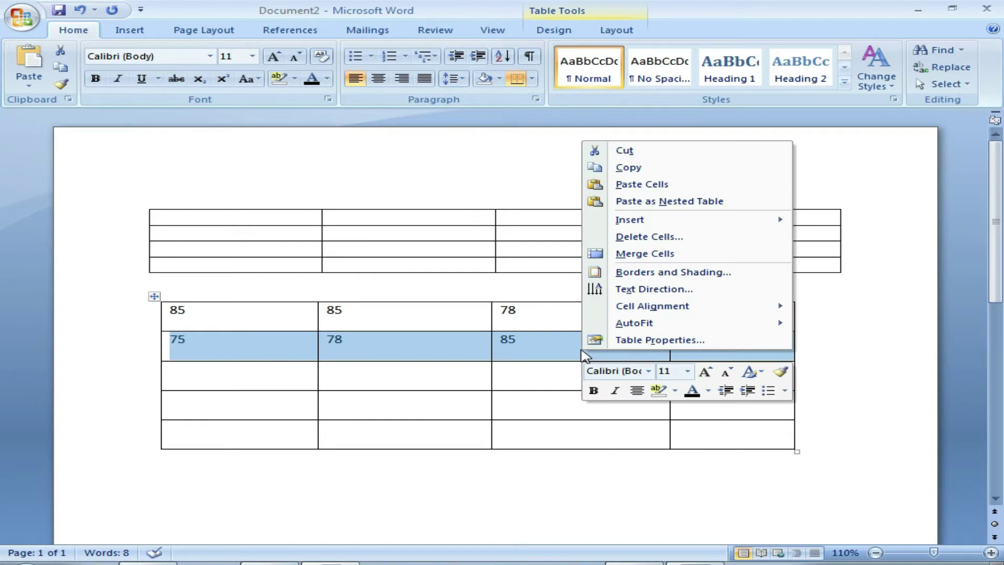
mouse_move(630, 220)
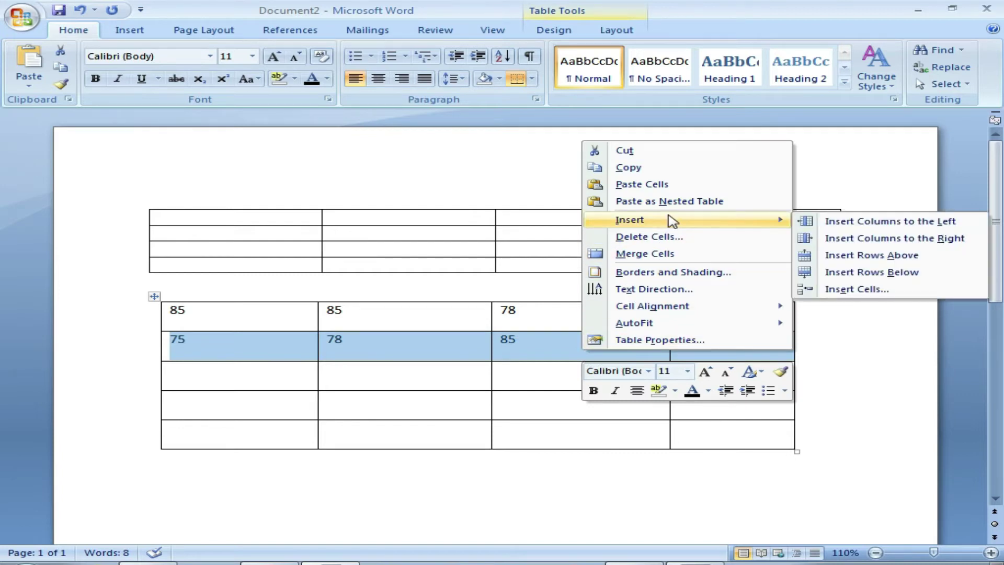
click(866, 256)
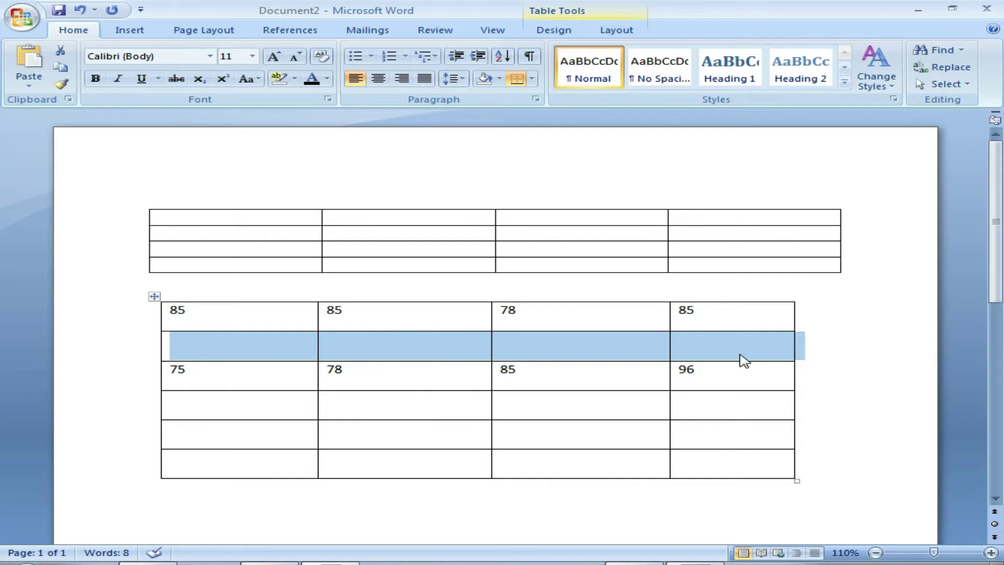
key(BackSpace)
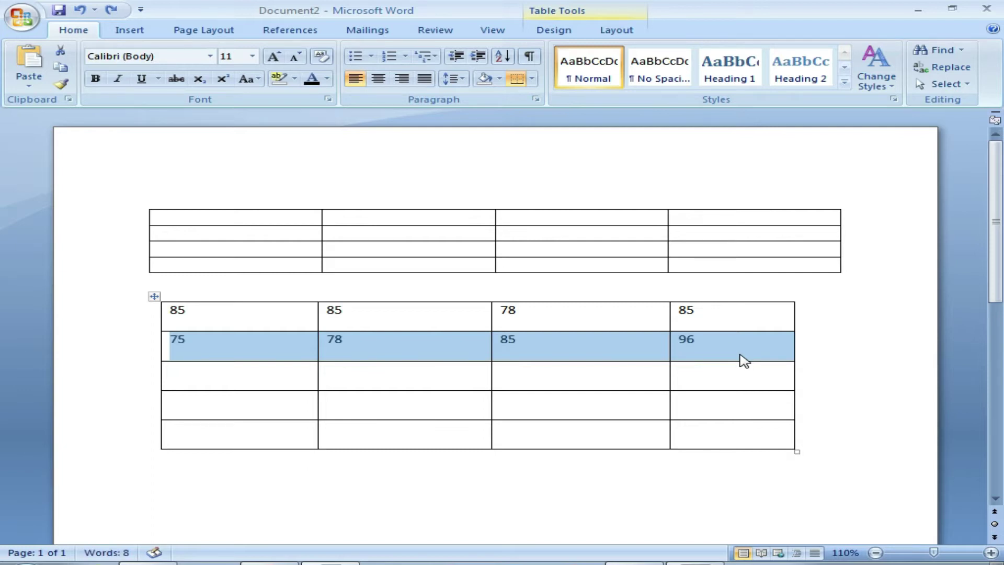
click(238, 352)
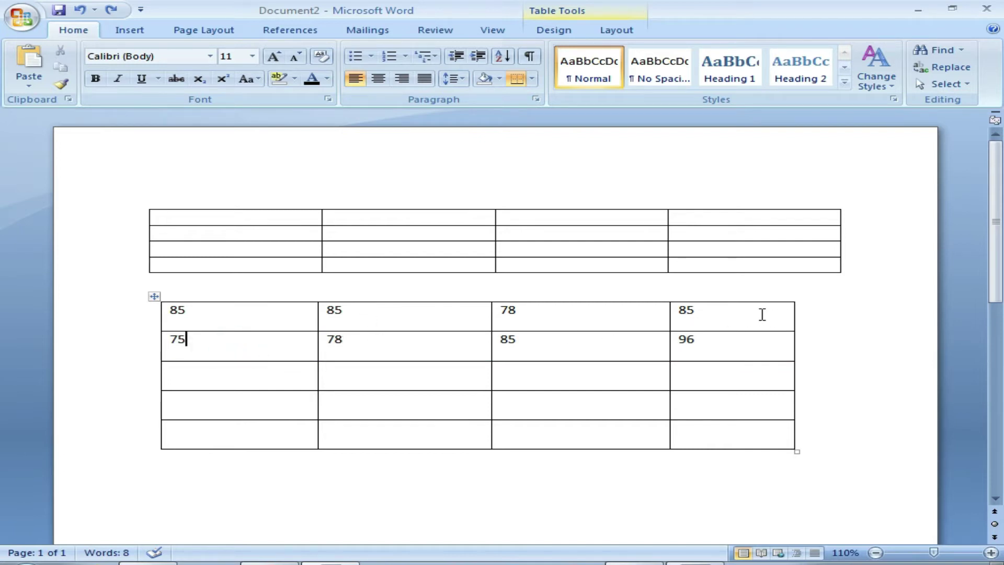
click(949, 322)
key(Return)
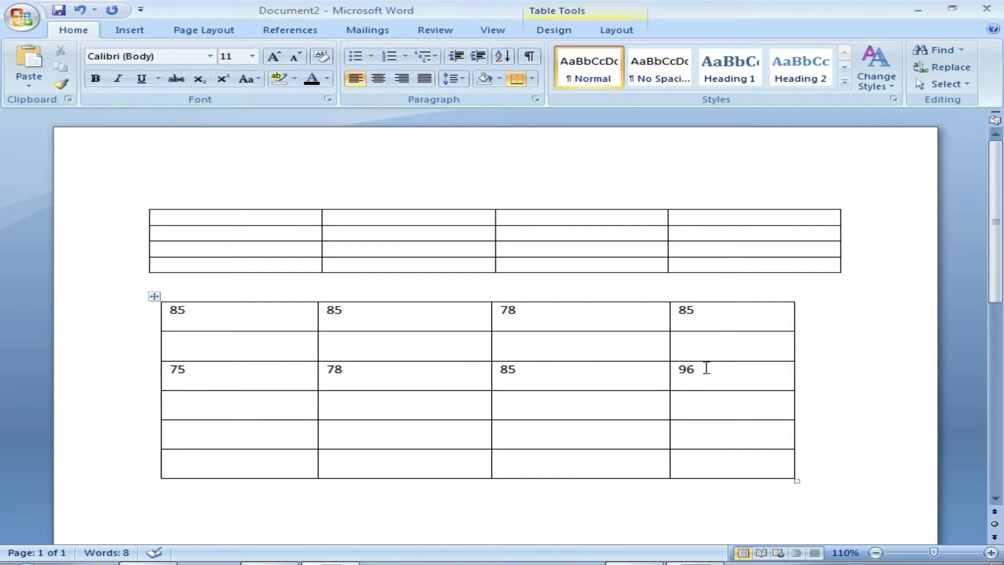
Enter 85, 96, 74, 12 in row 4 and add a blank row below the 75 row
click(250, 408)
text(85)
key(Tab)
text(96)
key(Tab)
text(74)
key(Tab)
text(12)
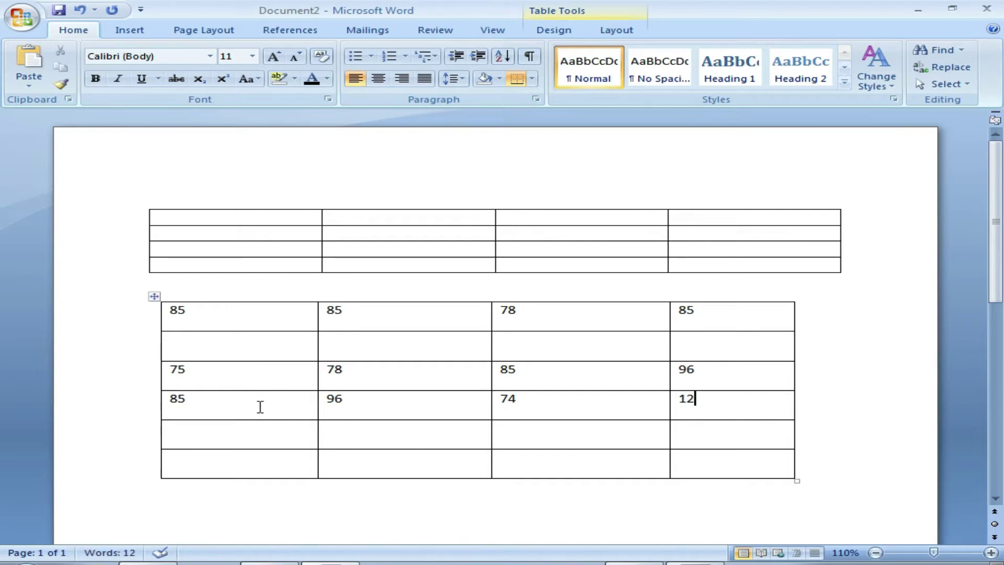
click(808, 379)
key(Return)
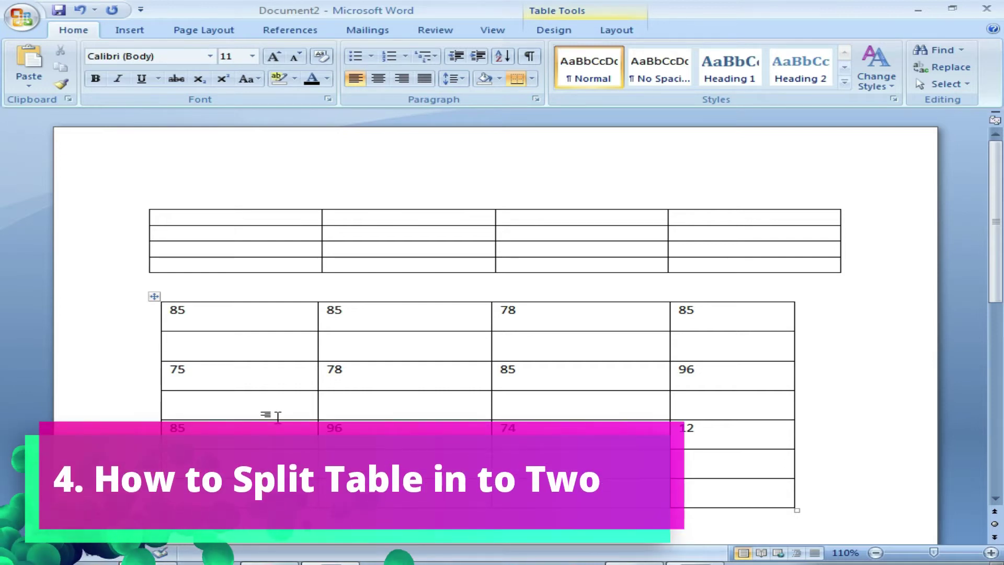
Split the bottom three rows, starting with 85, 96, 74, 12, into their own table using Alt+Shift+Down
scroll(359, 415, down, 3)
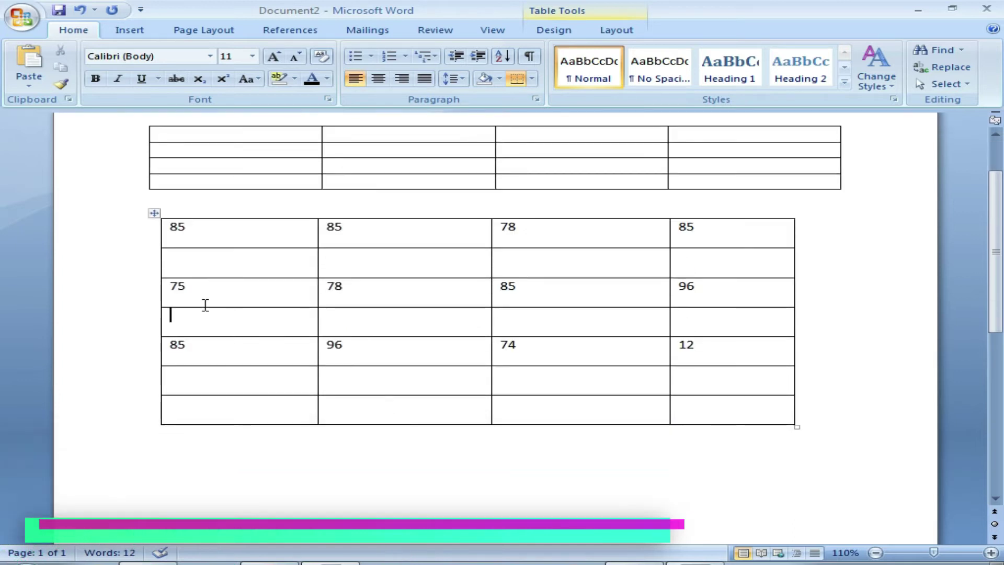
drag(195, 238, 721, 419)
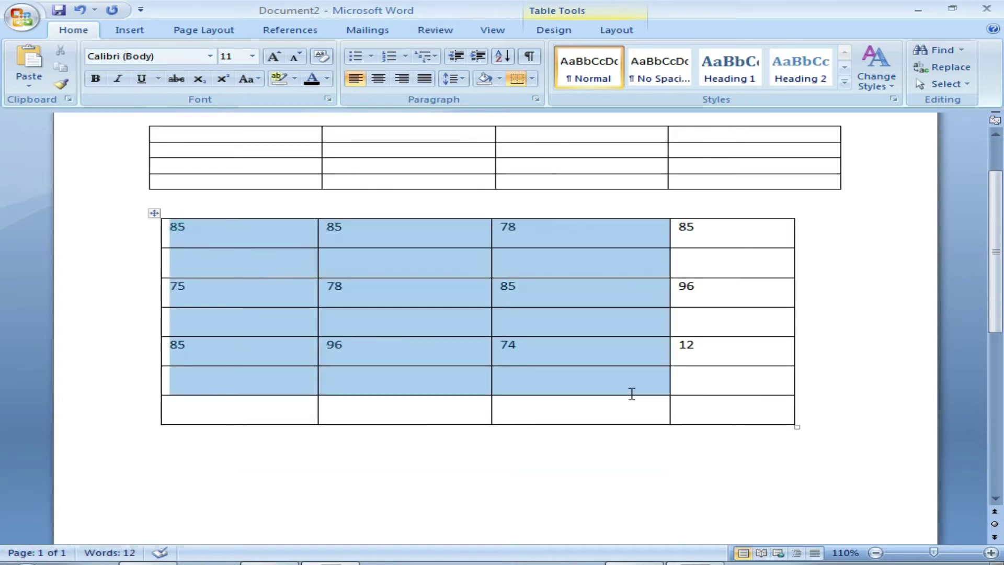
click(714, 399)
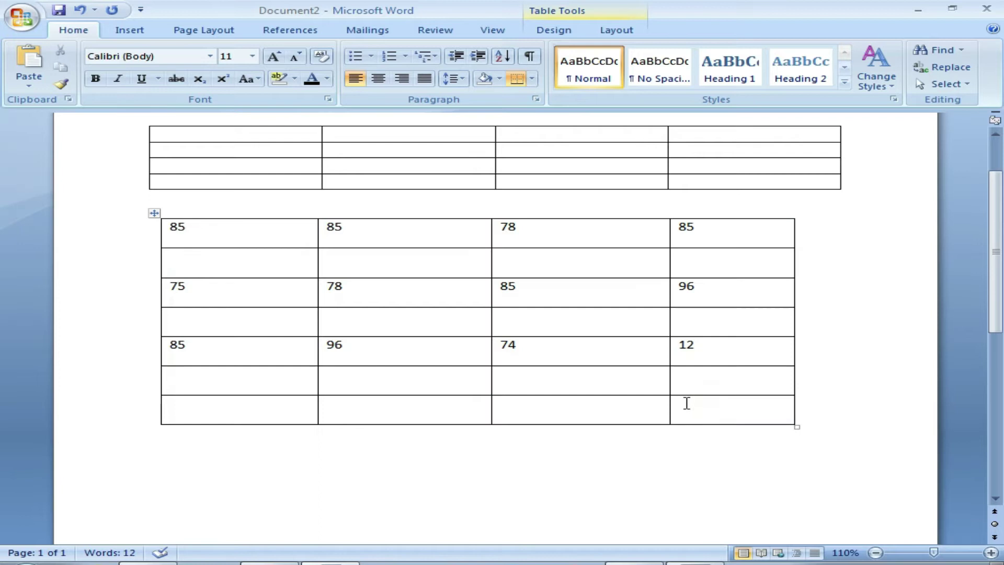
mouse_move(196, 343)
mouse_down()
mouse_move(603, 404)
mouse_move(743, 404)
mouse_up()
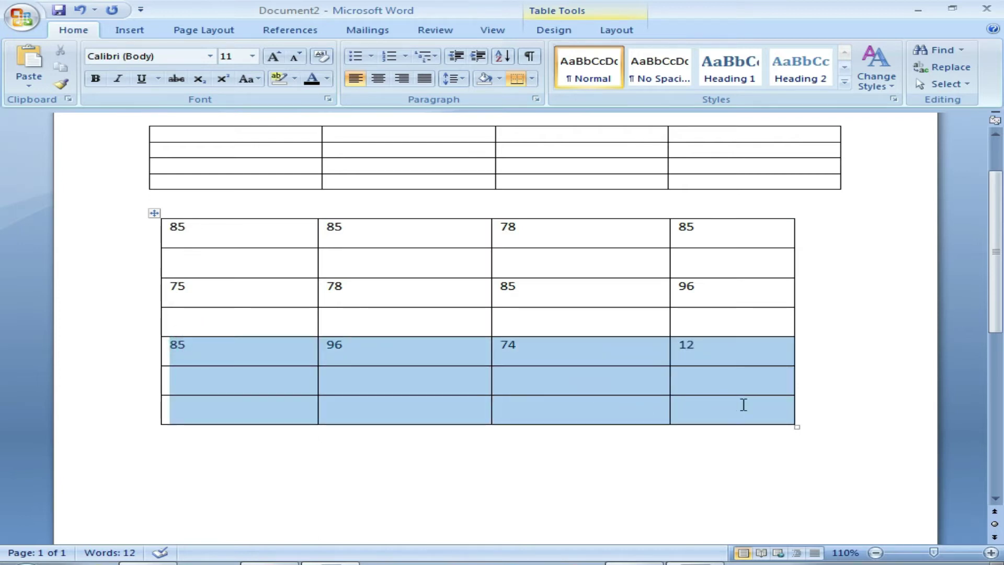
mouse_move(202, 234)
mouse_down()
mouse_move(506, 318)
mouse_move(792, 315)
mouse_move(782, 336)
mouse_up()
drag(545, 388, 547, 405)
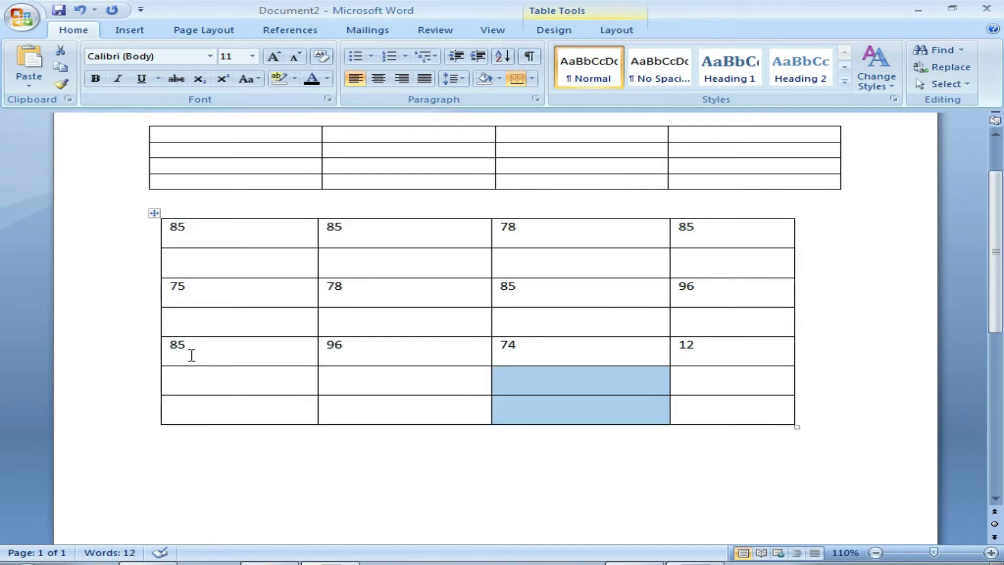
drag(194, 352, 685, 425)
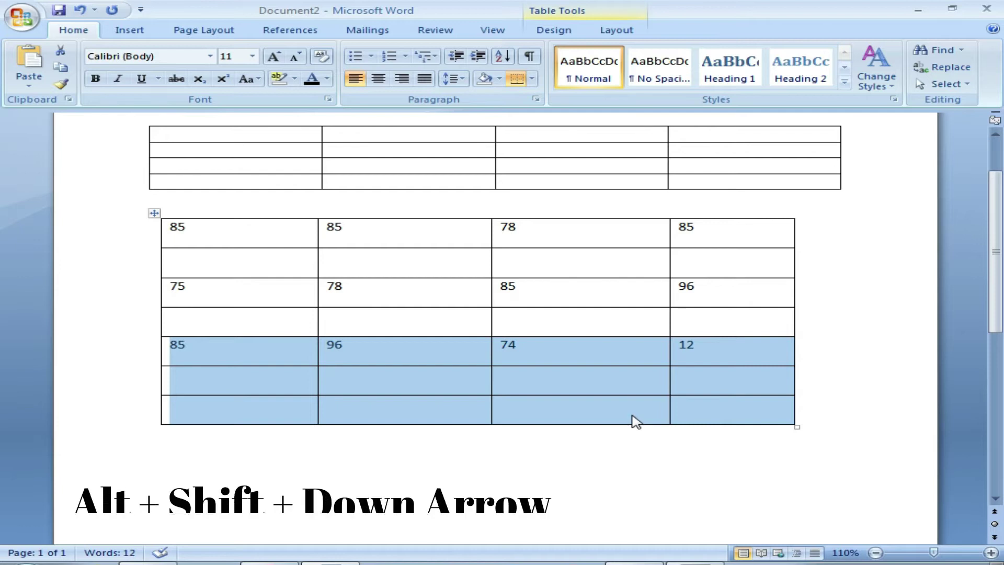
key(alt+shift+Down)
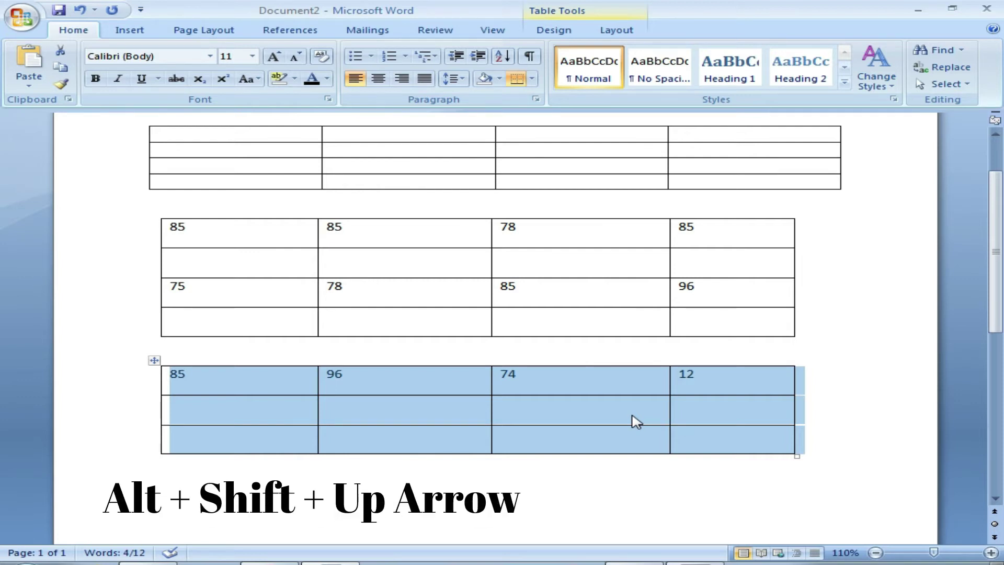
key(alt+shift+Up)
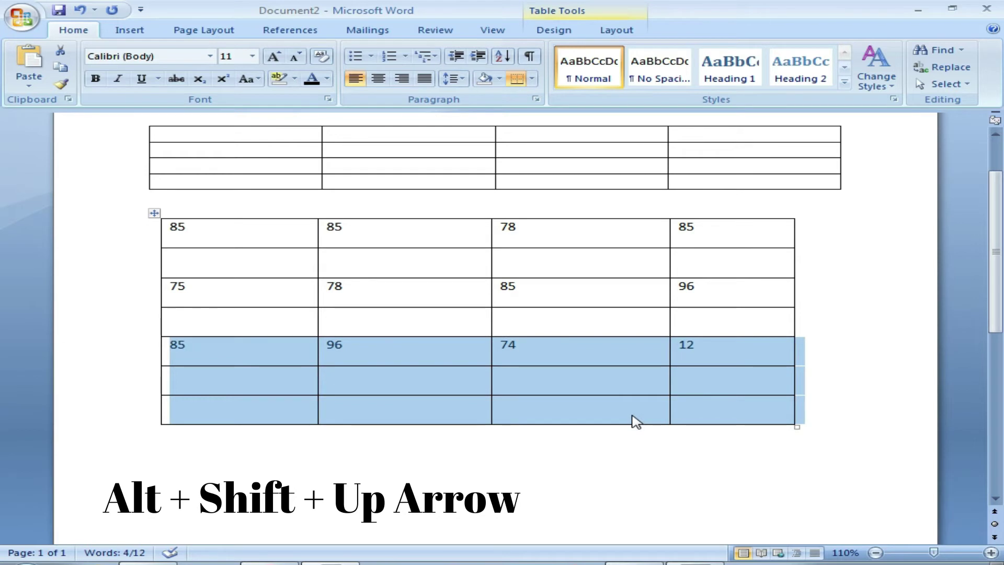
key(alt+shift+Down)
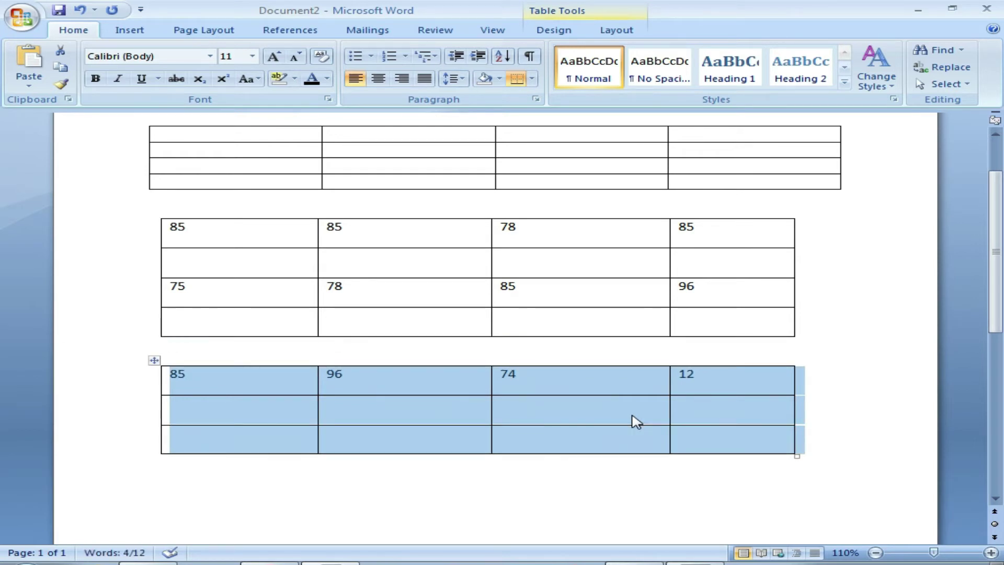
click(583, 410)
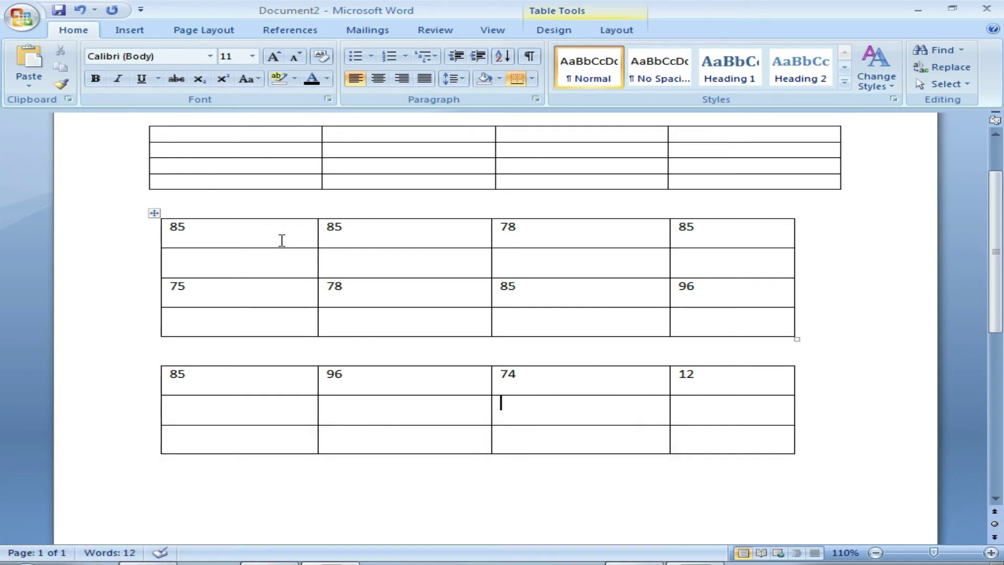
drag(284, 241, 335, 242)
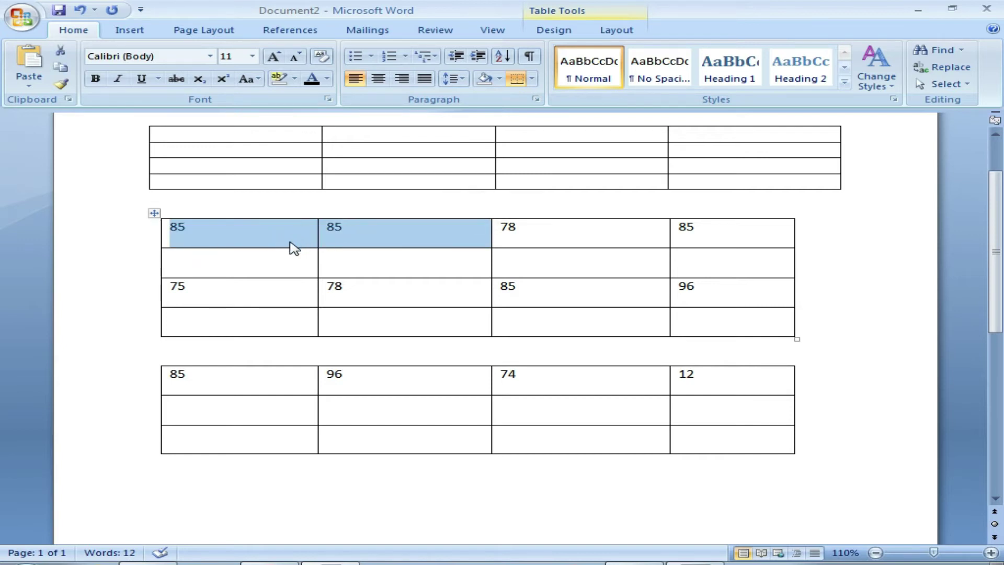
right_click(241, 232)
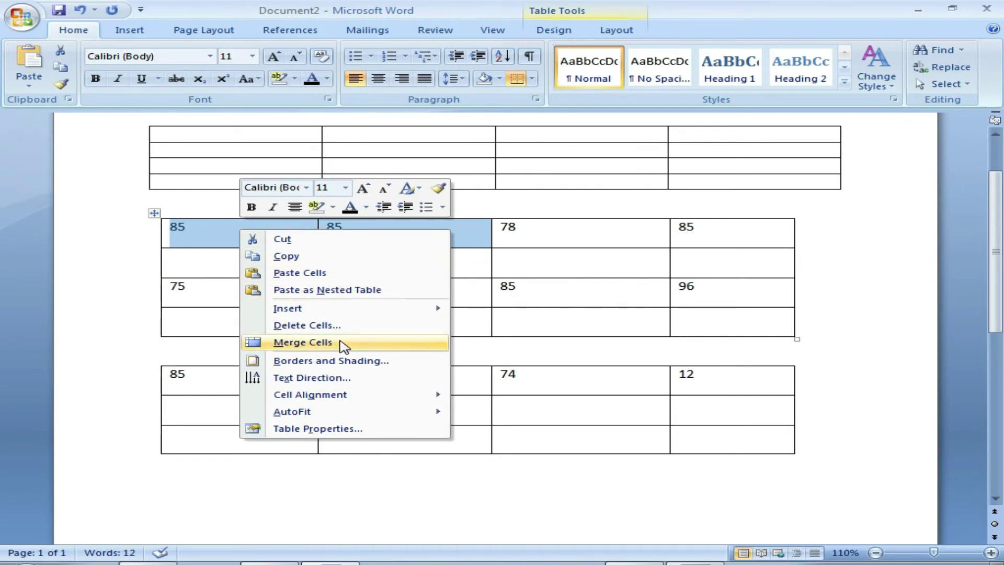
click(344, 344)
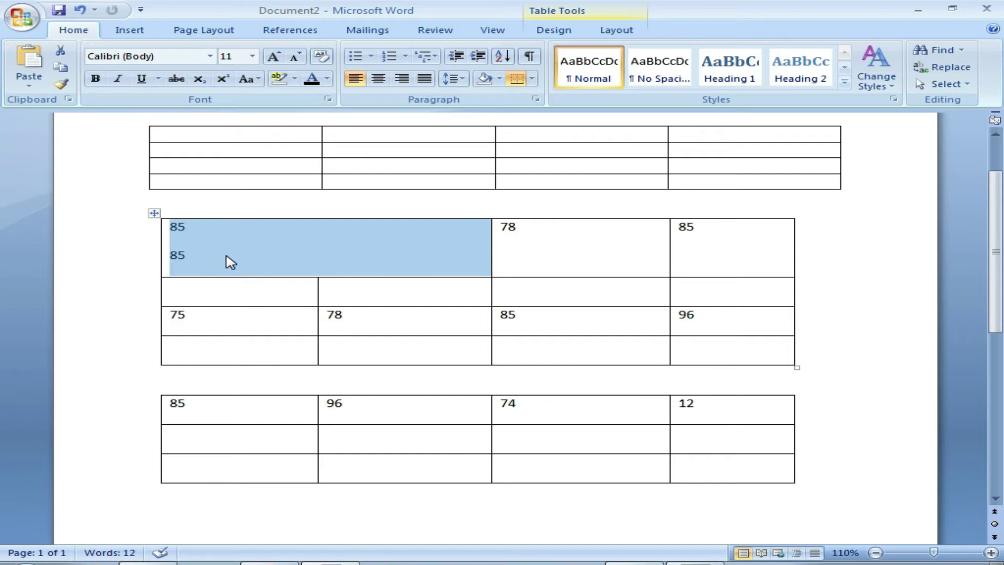
key(ctrl+z)
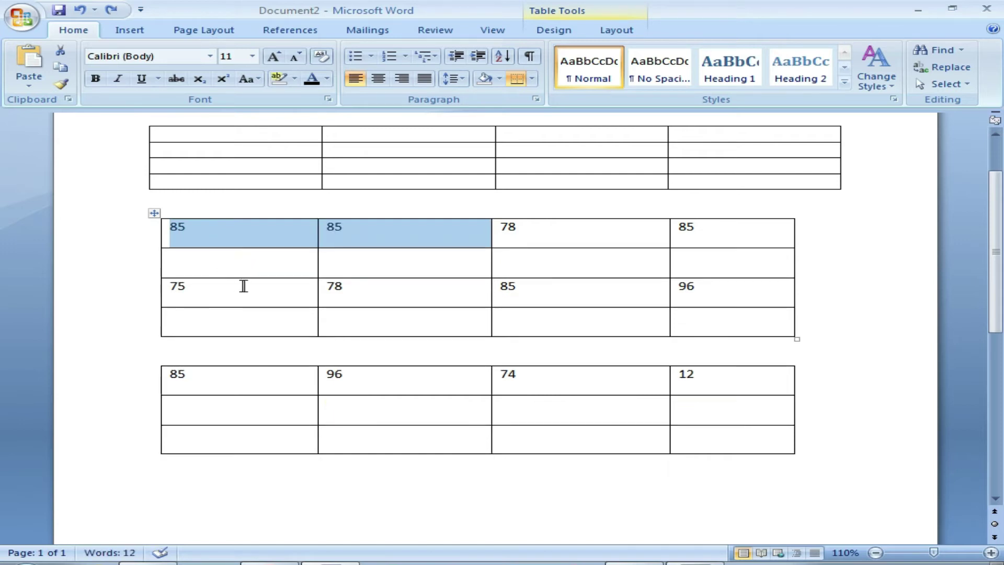
Merge the two 85 cells in the middle table's top row
click(291, 235)
drag(291, 234, 347, 230)
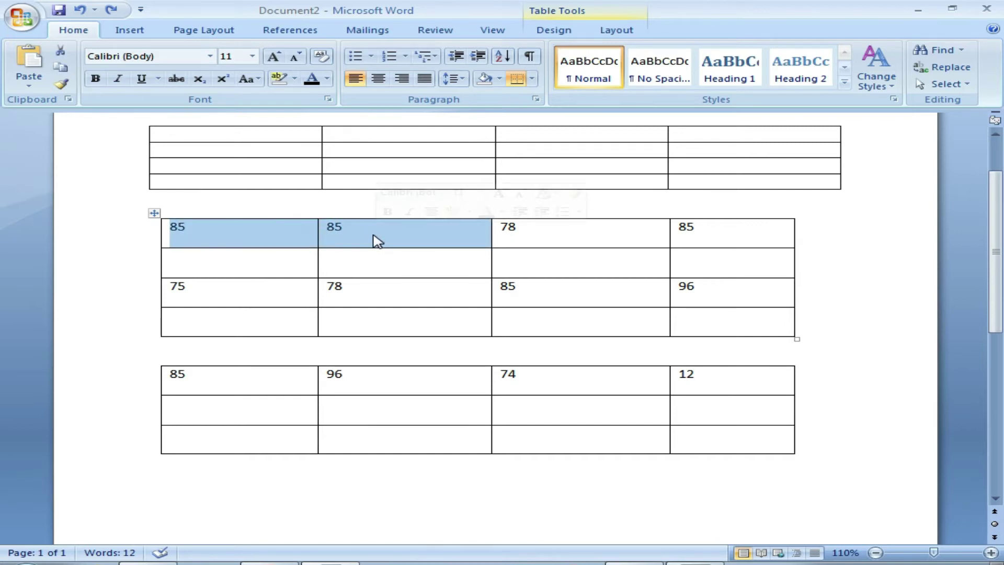
key(alt+a)
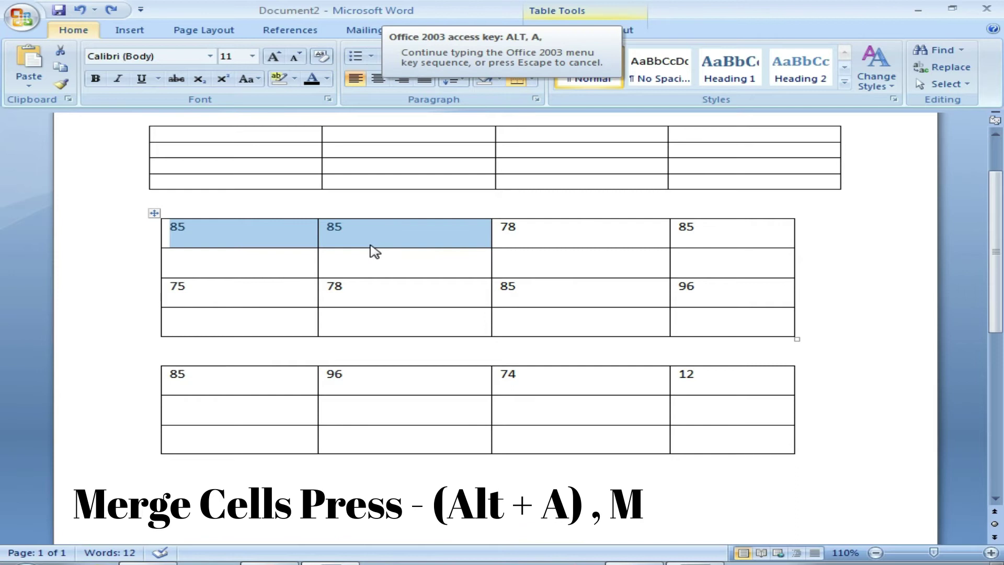
key(m)
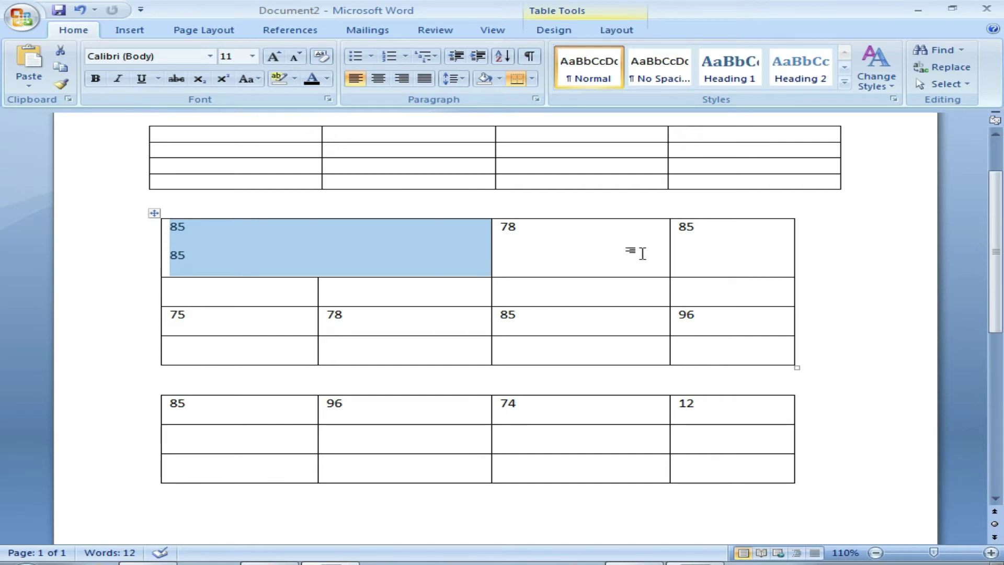
Merge the top row's 78 and 85 cells into one cell
drag(601, 256, 696, 251)
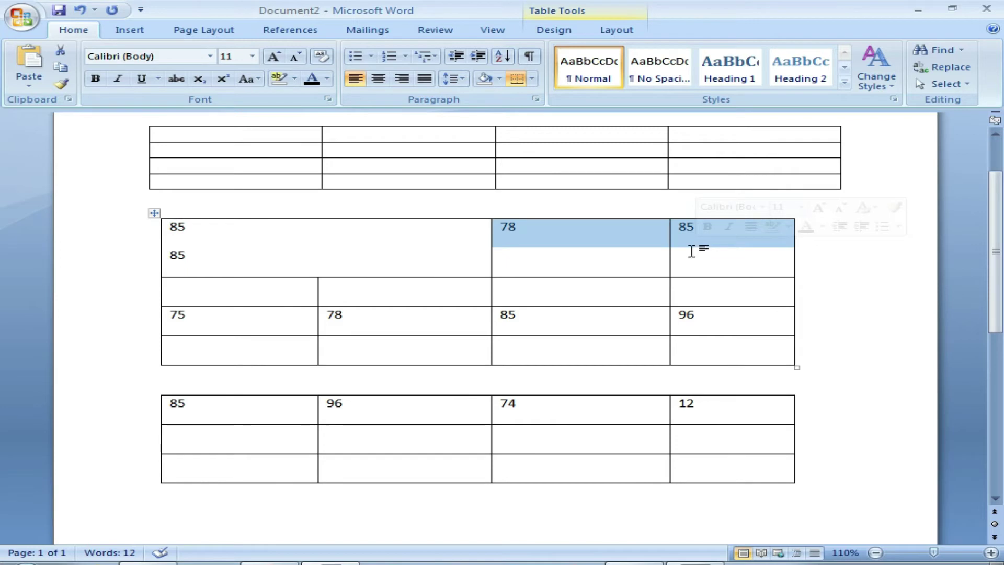
key(alt)
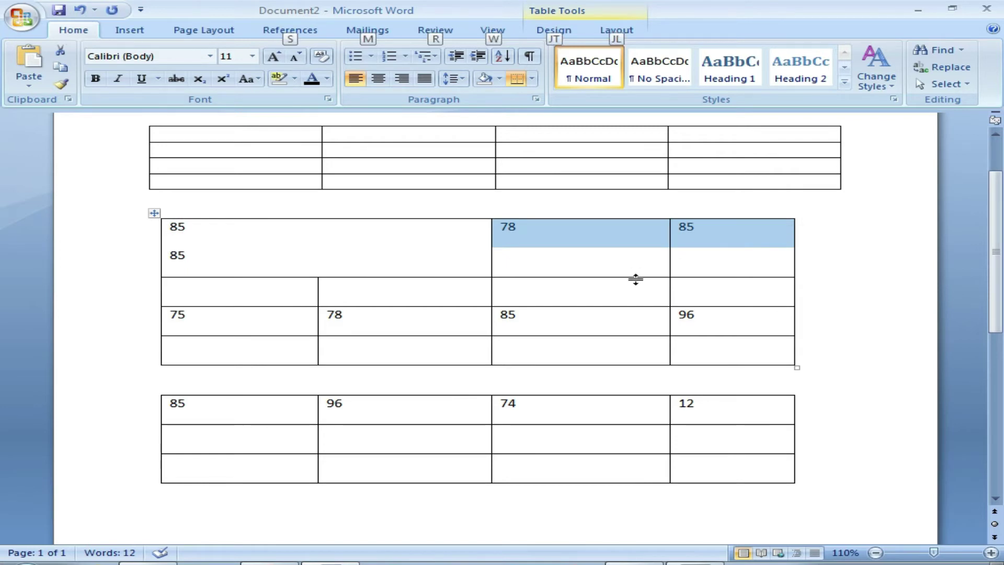
key(a)
key(m)
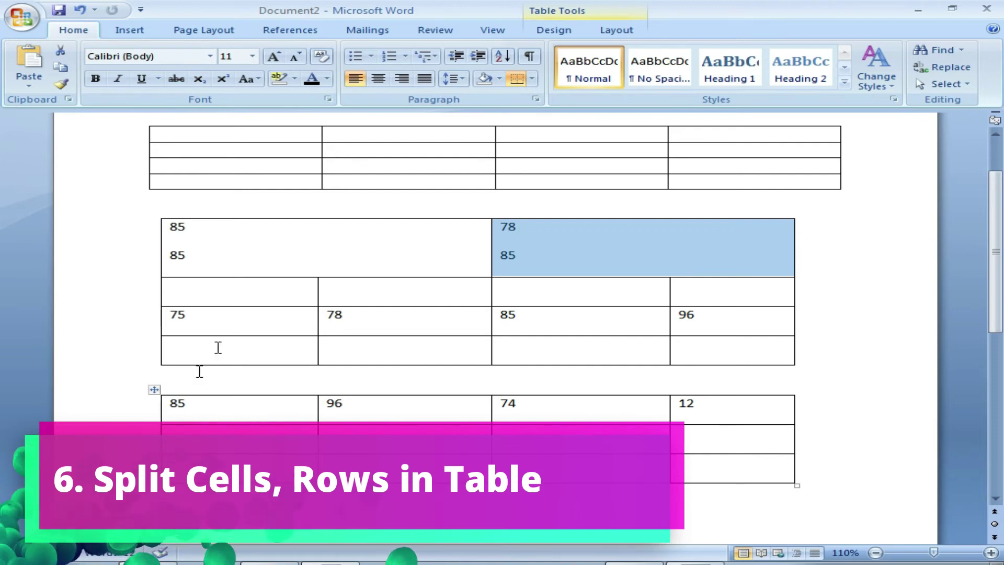
Split the merged 85/85 cell into 4 columns with Split Cells
click(161, 238)
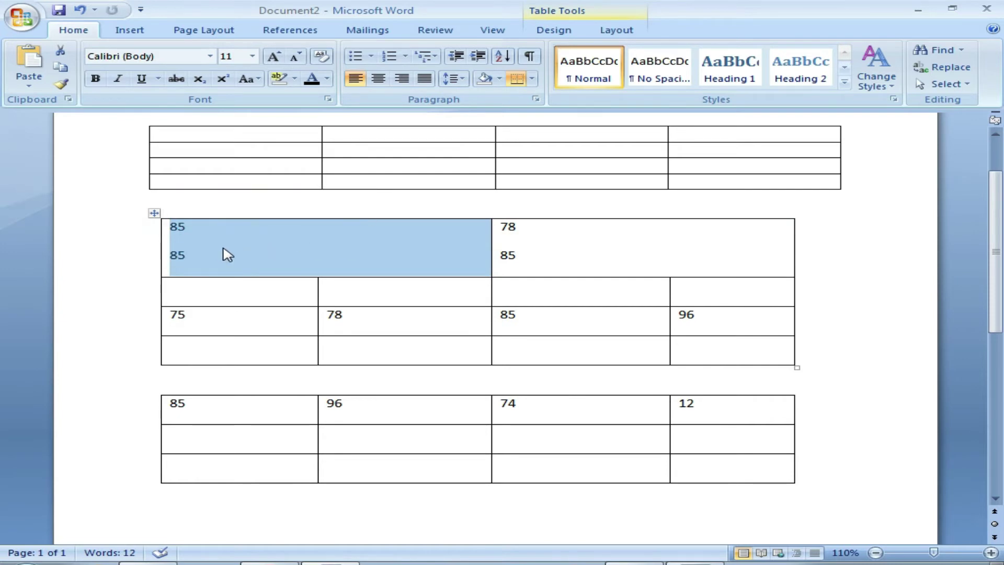
right_click(248, 256)
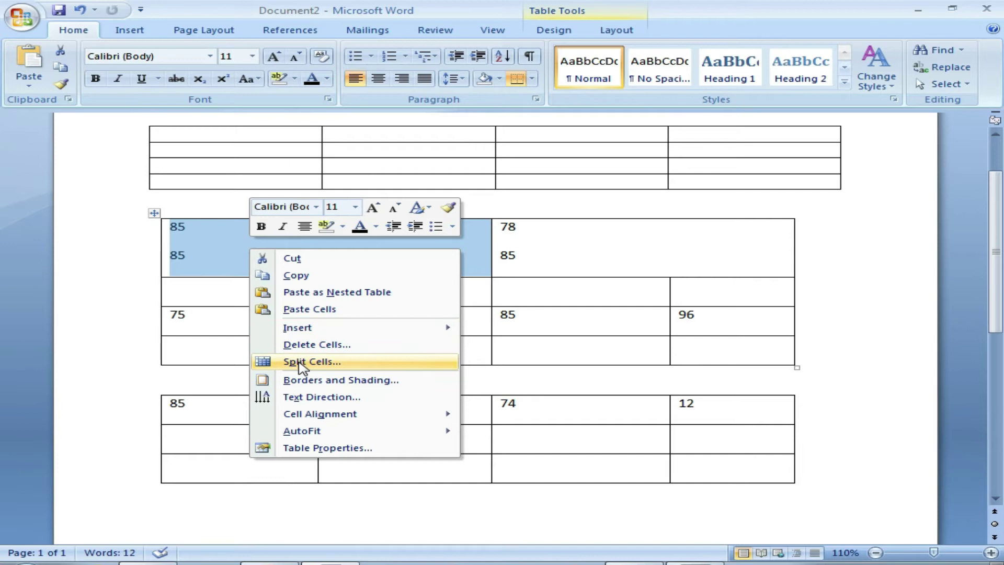
click(302, 363)
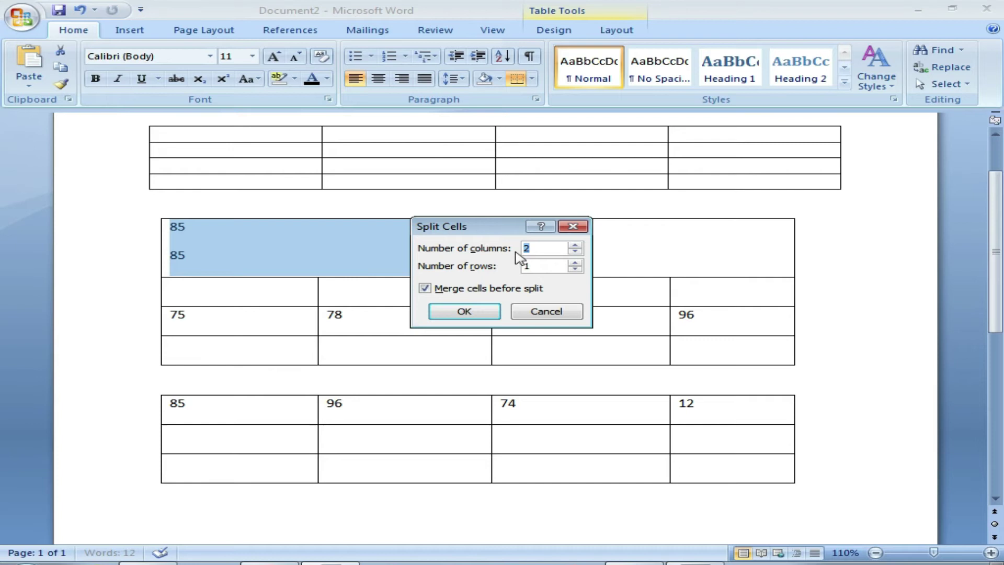
click(574, 245)
click(574, 245)
click(476, 311)
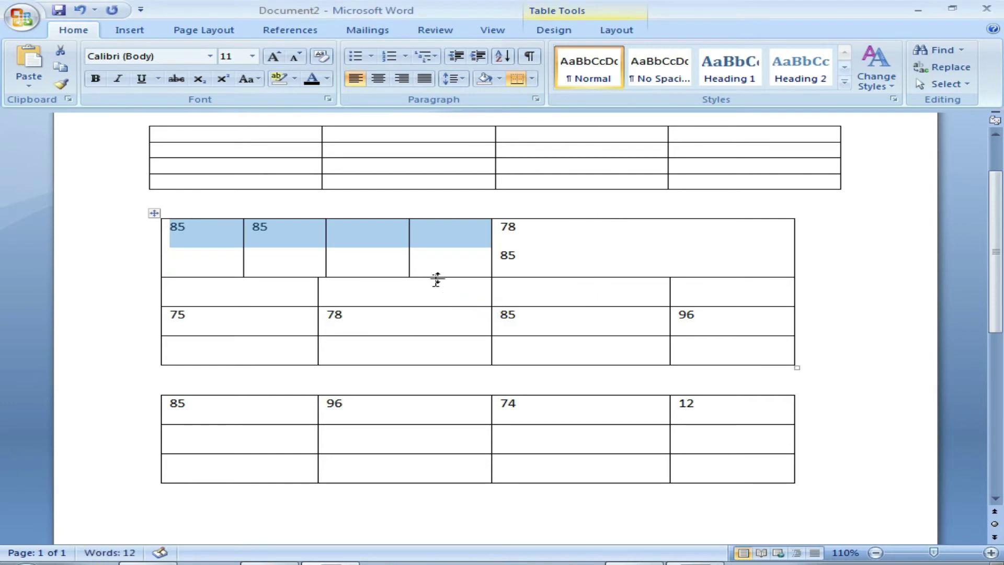
click(452, 268)
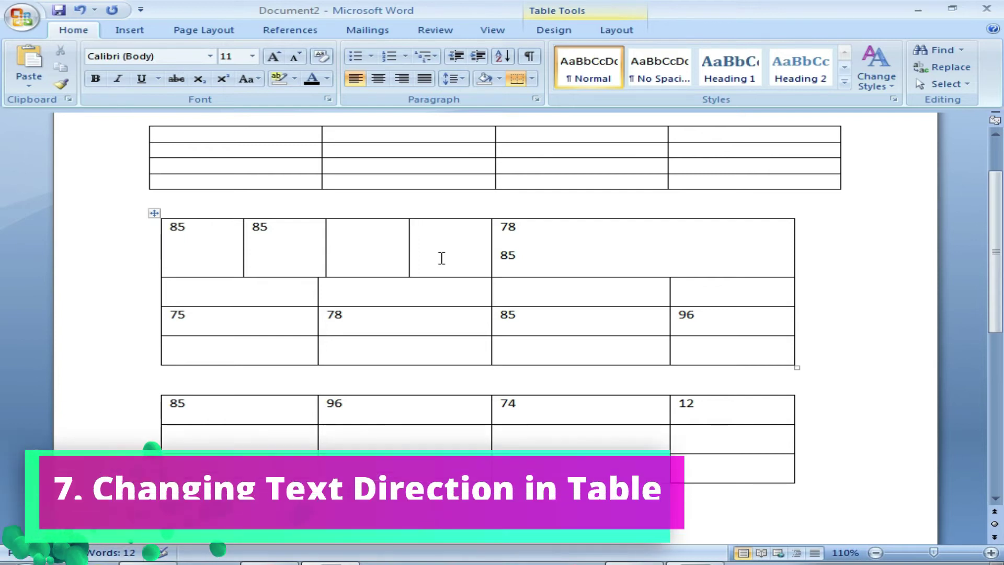
Replace 12 in the bottom table's last cell with 'Creative learning by' and the author's name
click(441, 257)
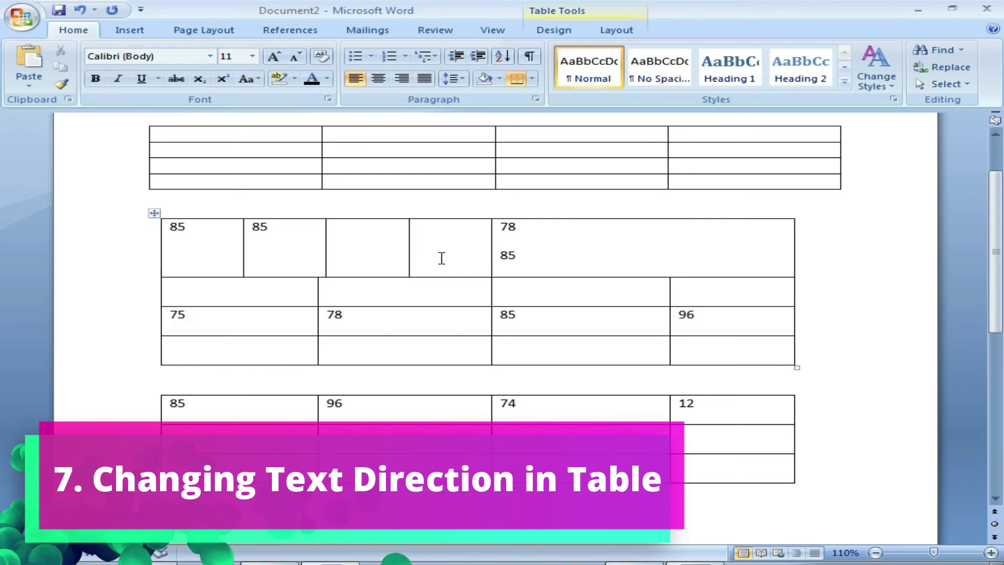
drag(753, 411, 674, 403)
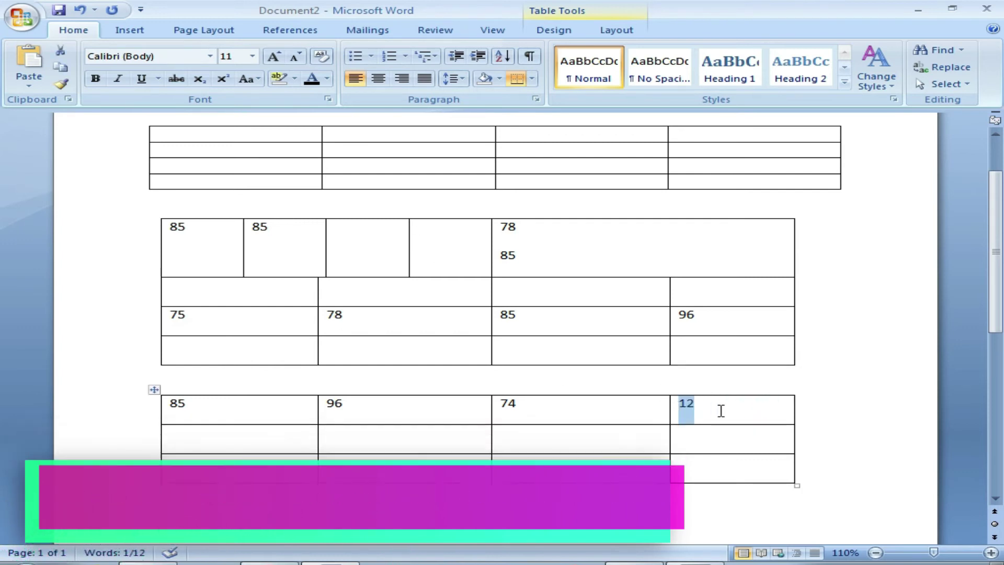
text(creati)
text( larning)
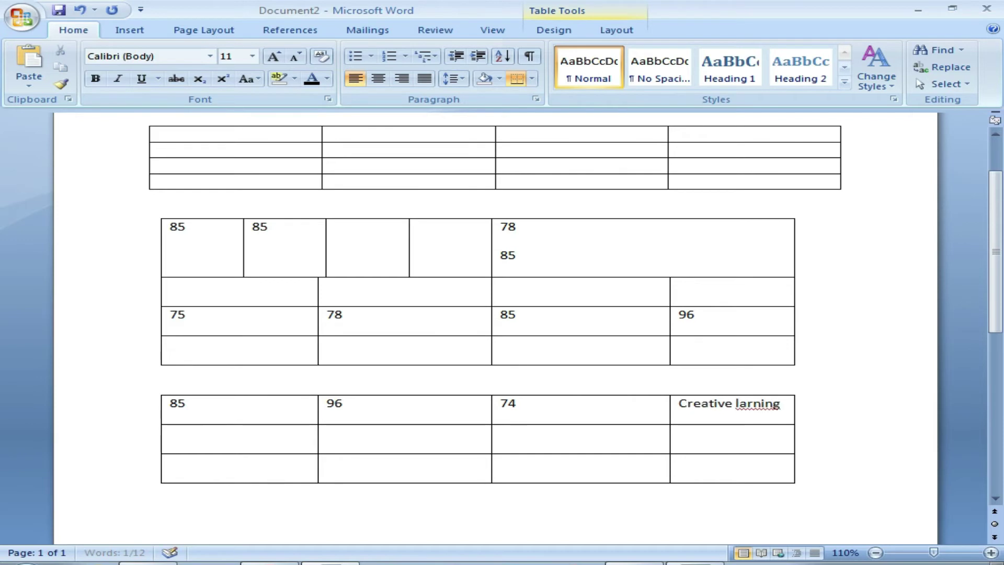
key(BackSpace)
key(BackSpace)
key(BackSpace)
text(arning by ritesh)
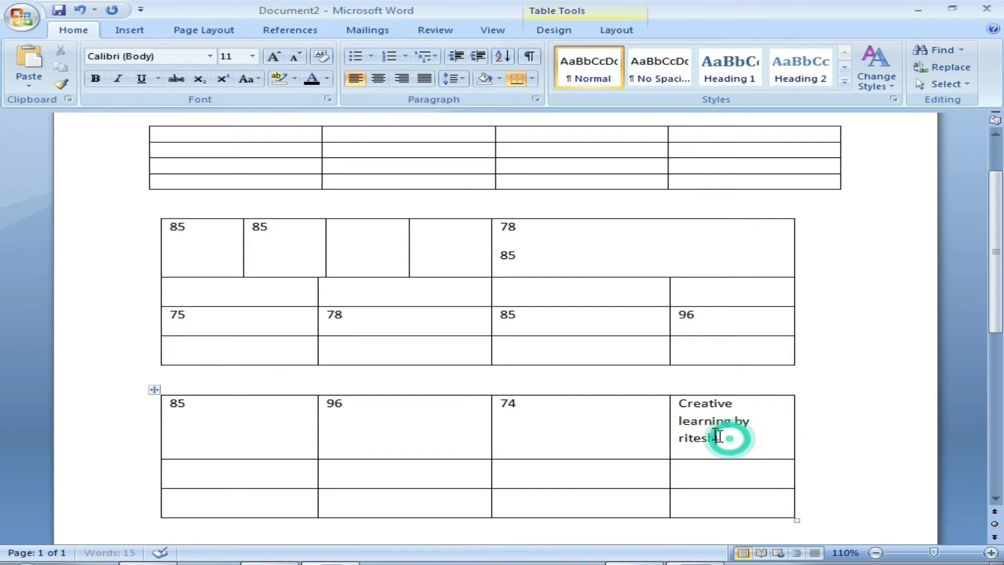
drag(729, 439, 680, 406)
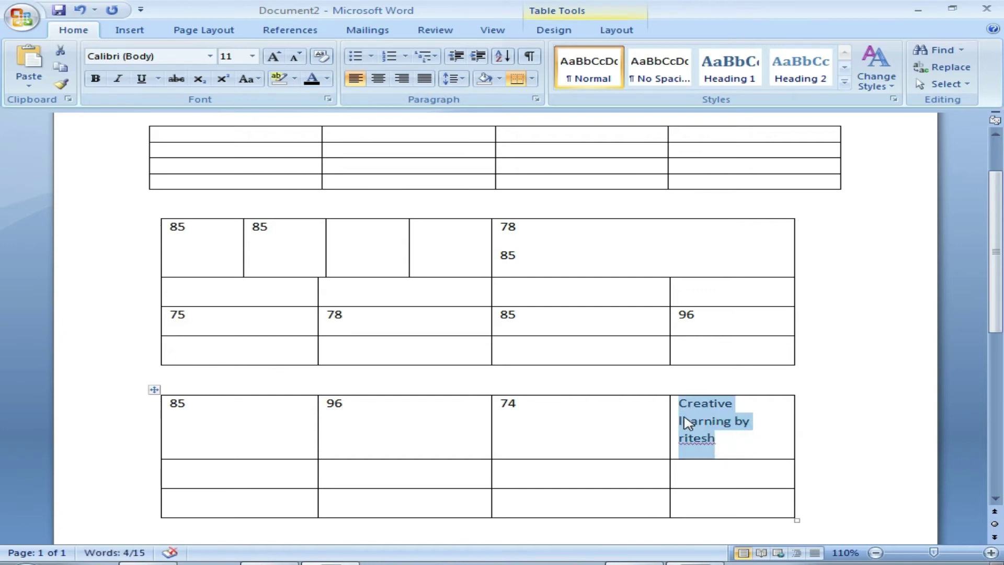
Rotate the 'Creative learning' cell text vertically so it reads from bottom to top
right_click(691, 422)
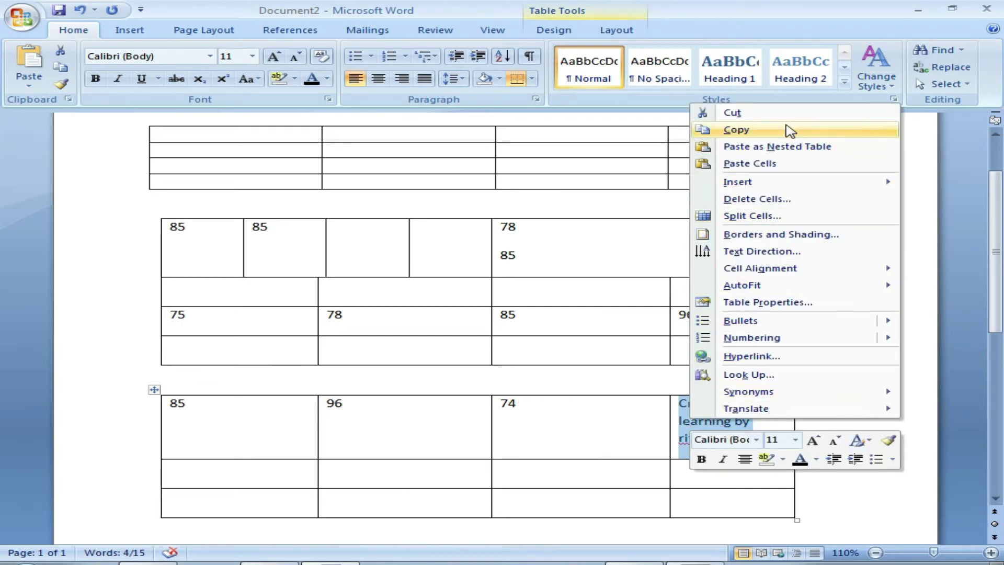
click(784, 252)
drag(535, 182, 445, 182)
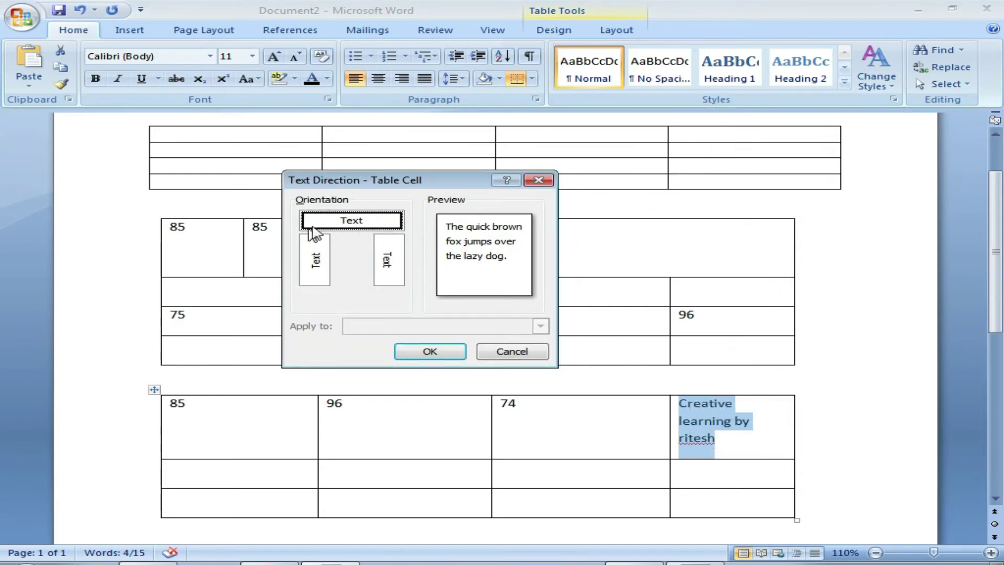
click(315, 261)
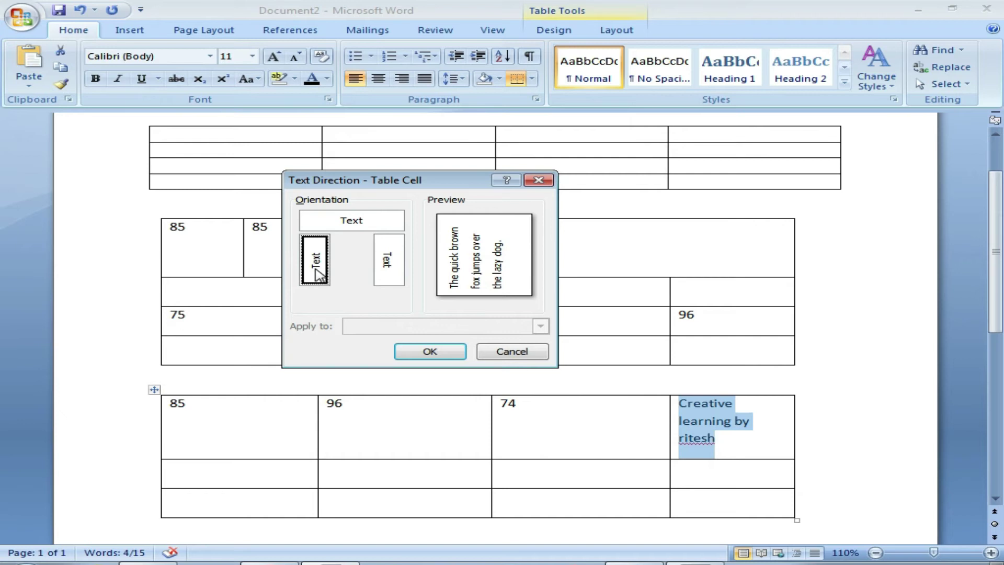
click(439, 354)
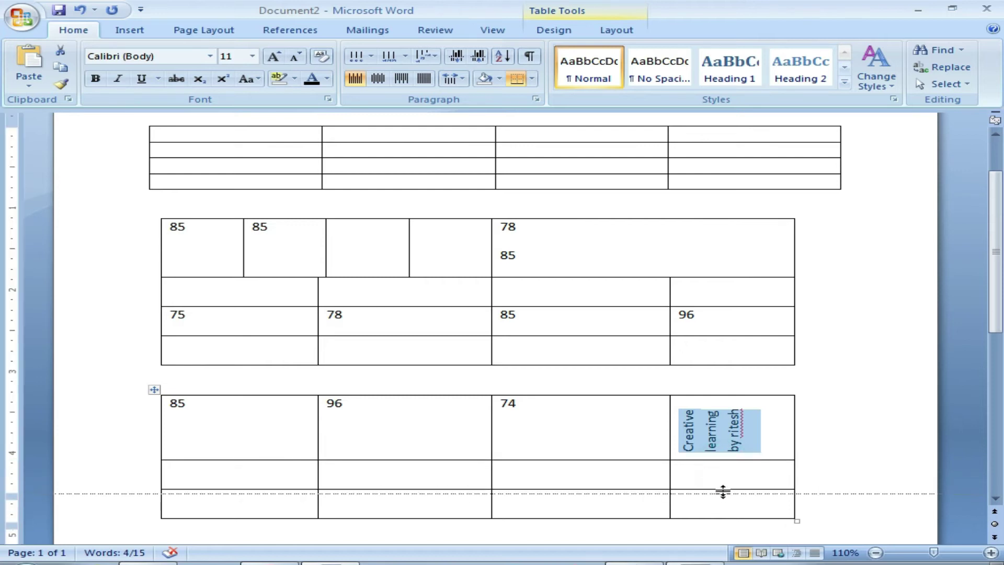
Drag the bottom table's first row border down to make the row much taller
drag(724, 460, 722, 489)
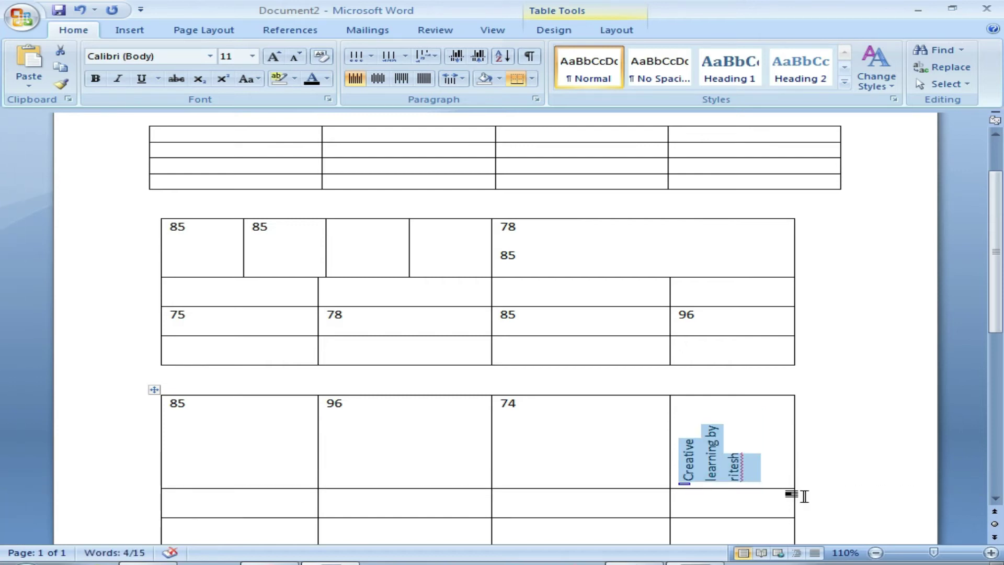
drag(774, 489, 768, 533)
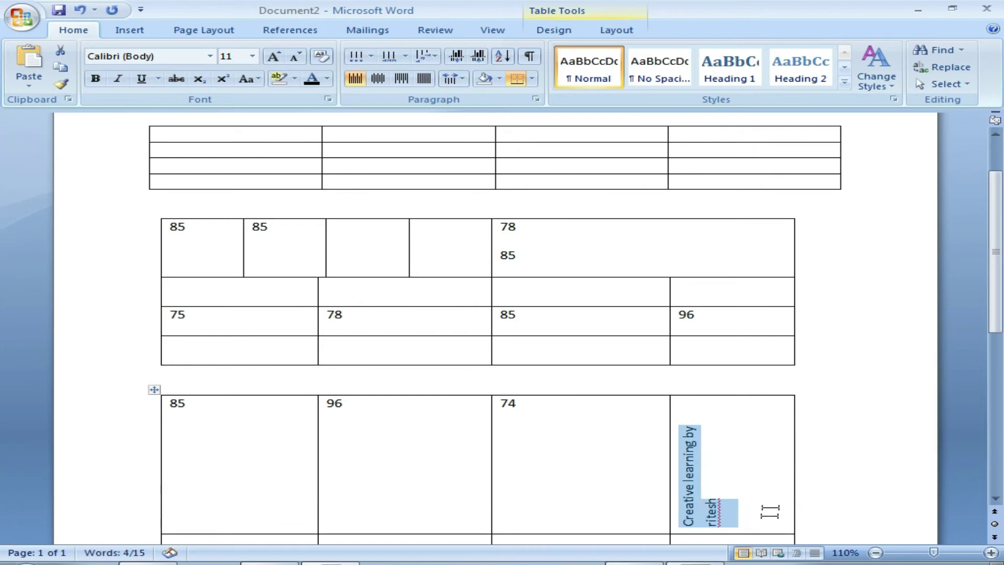
scroll(729, 448, down, 1)
scroll(743, 346, down, 3)
drag(729, 366, 729, 414)
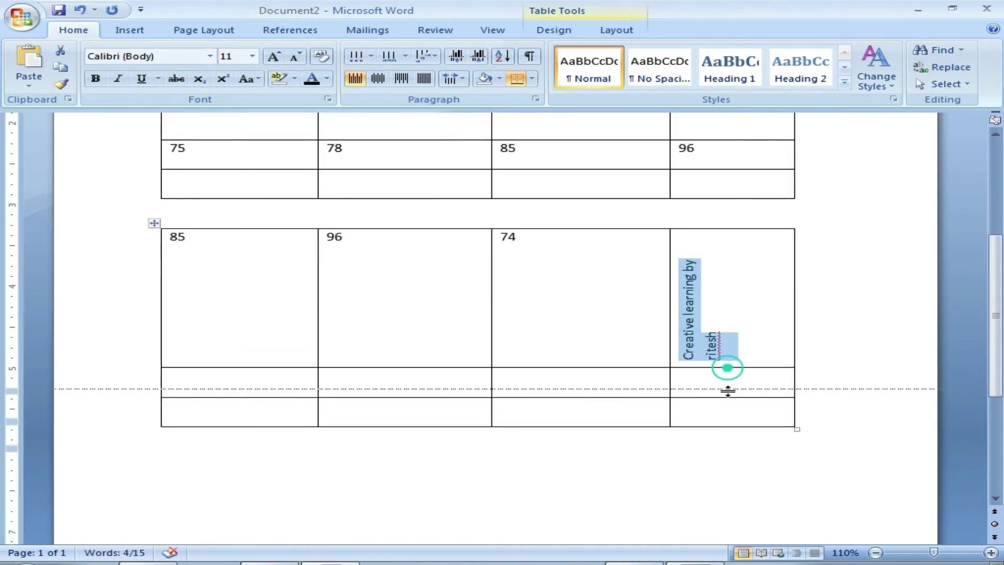
Change the 'Creative learning' cell text direction to run top to bottom
click(727, 361)
drag(697, 252, 694, 403)
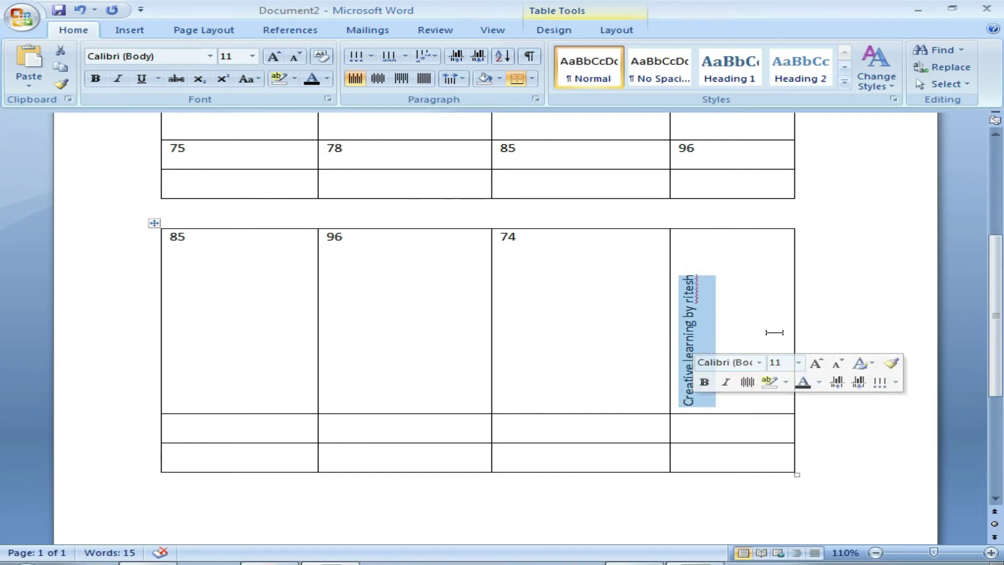
right_click(697, 309)
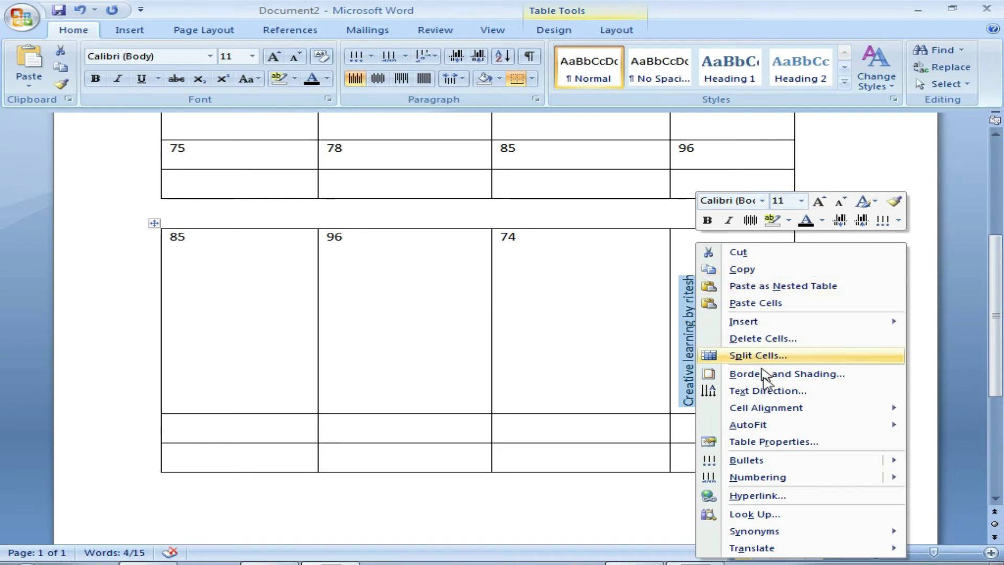
click(740, 391)
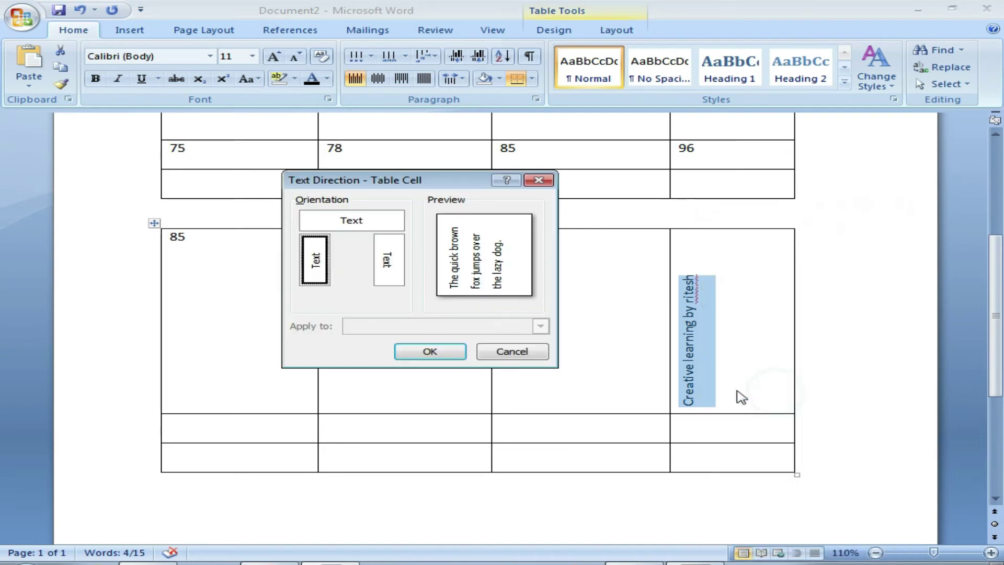
click(387, 267)
click(388, 267)
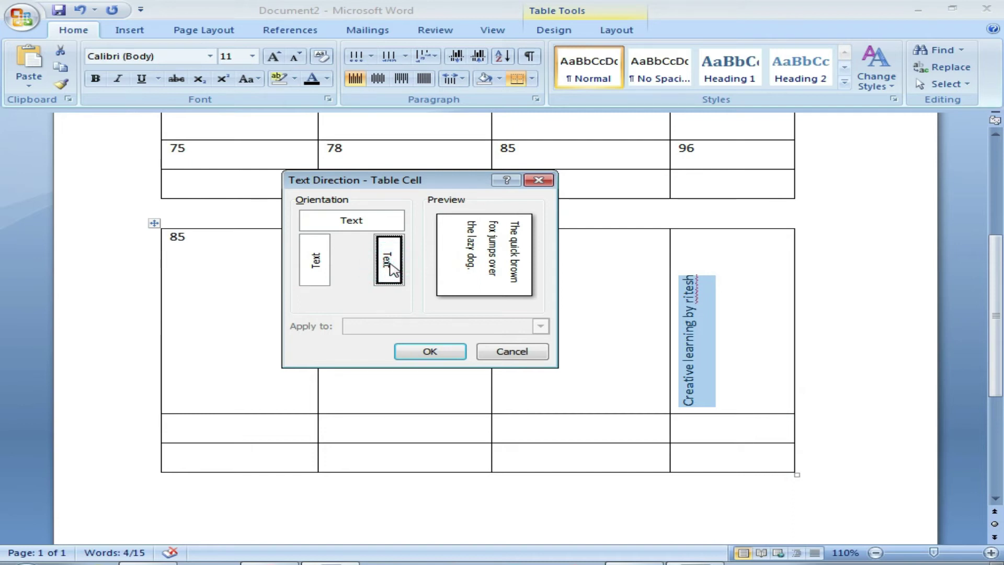
click(430, 351)
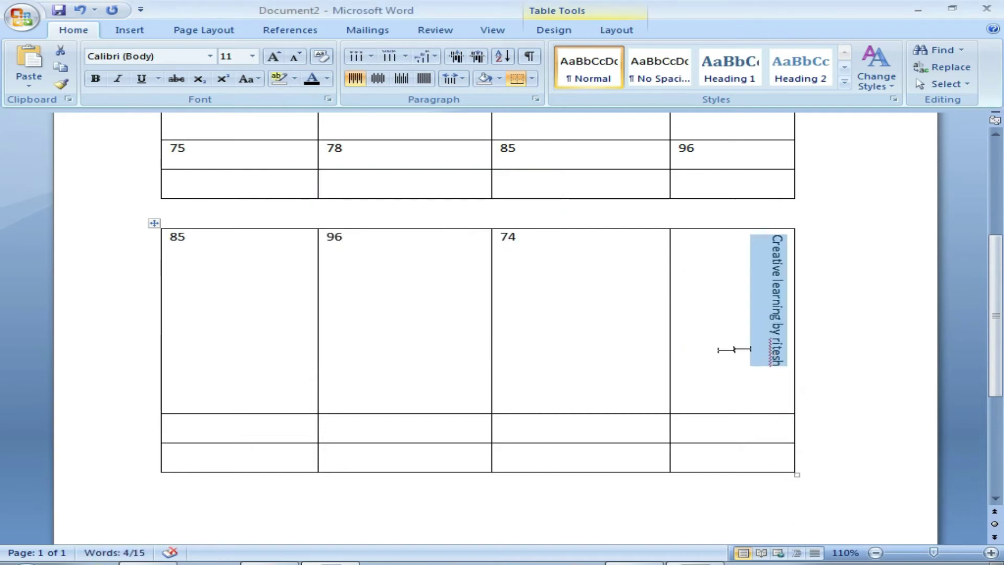
Set the 'Creative learning' cell text back to normal horizontal direction
right_click(774, 325)
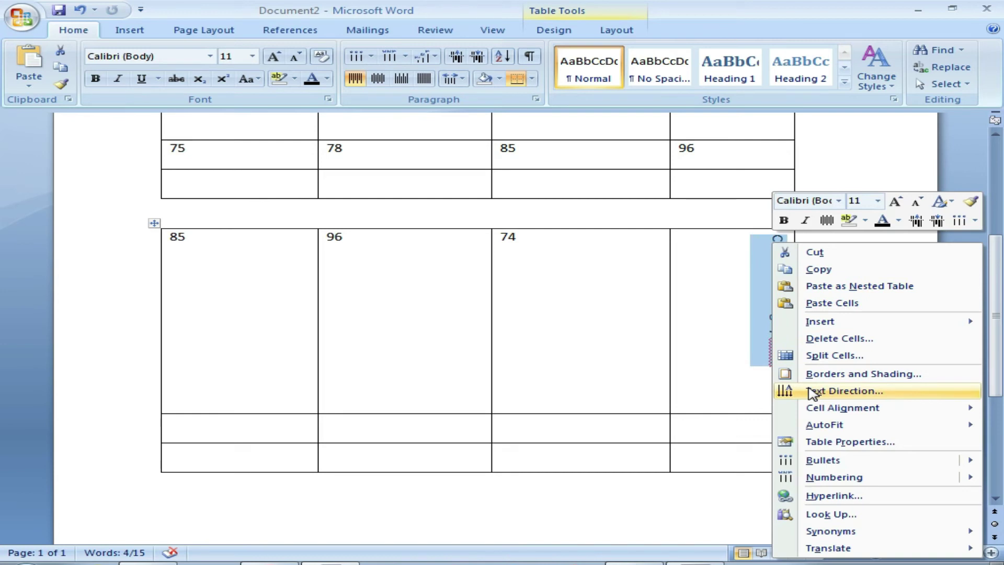
click(811, 393)
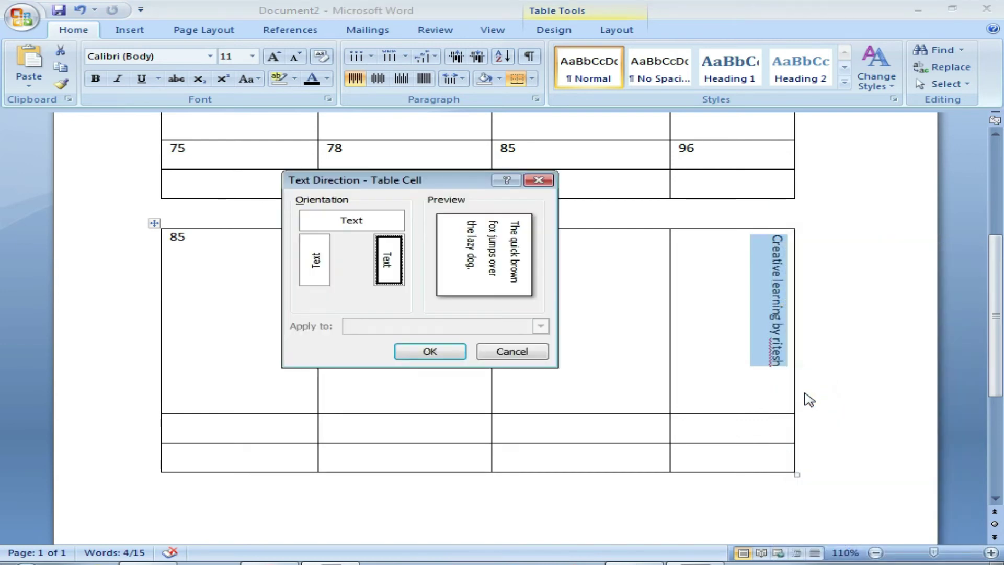
click(339, 217)
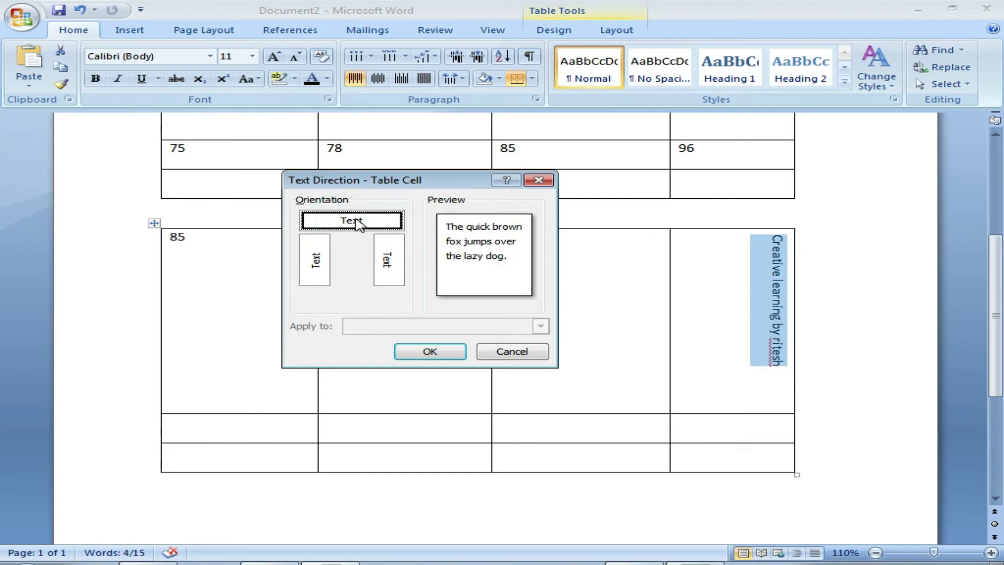
click(421, 349)
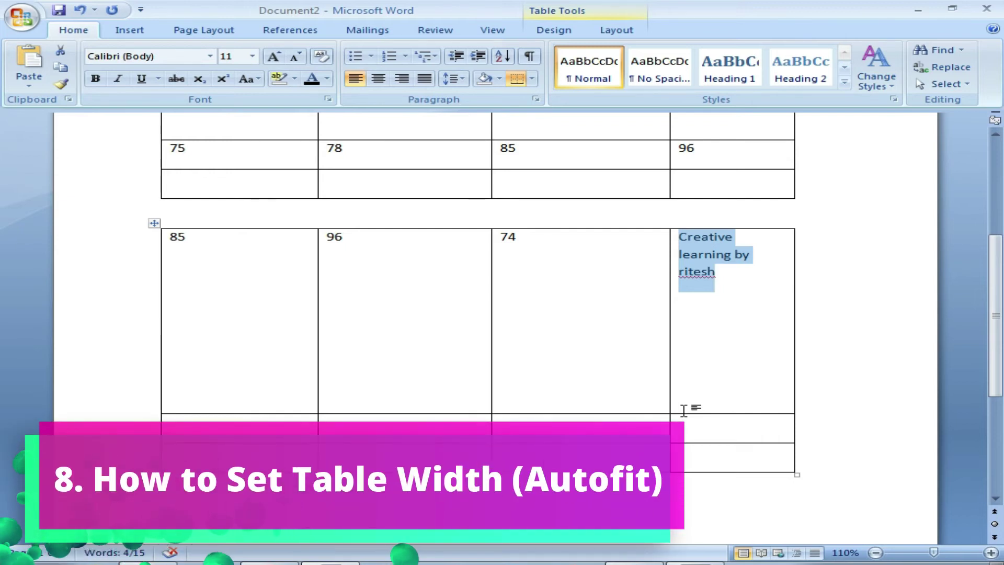
click(742, 365)
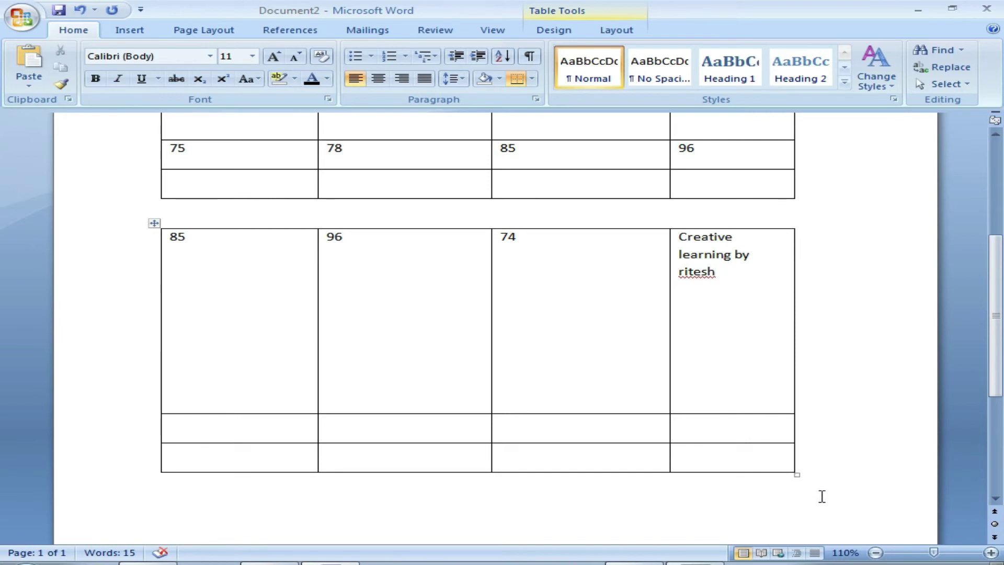
ctrl+scroll(821, 503, up, 4)
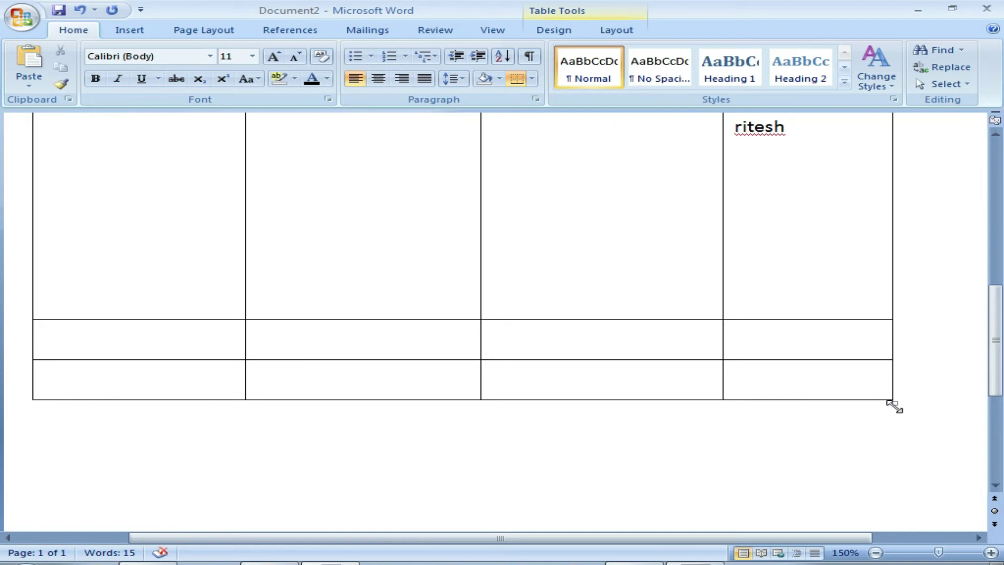
ctrl+scroll(892, 407, down, 3)
ctrl+scroll(888, 408, down, 2)
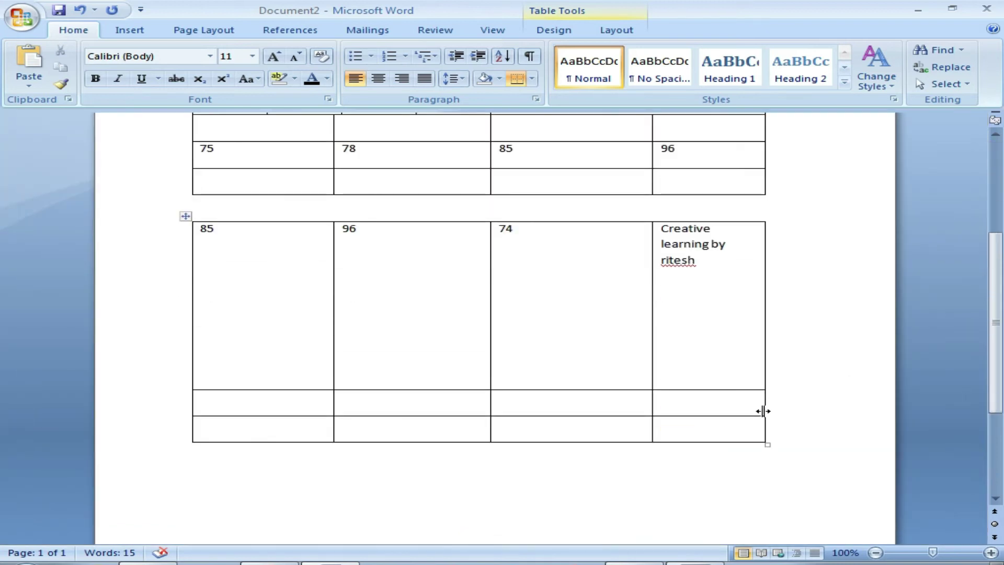
Shrink the bottom table to about half its width, then zoom in to 140%
drag(767, 444, 534, 405)
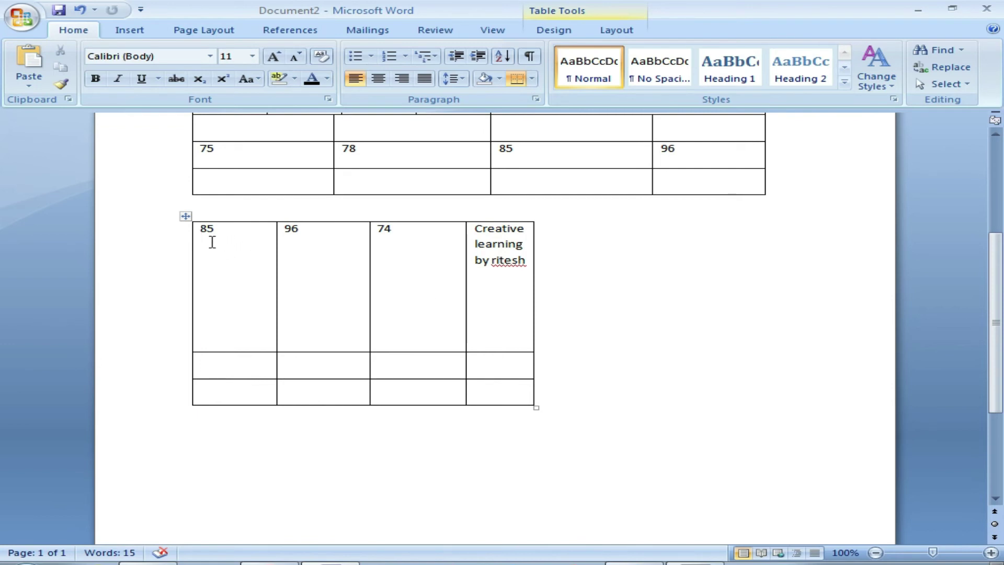
ctrl+scroll(167, 234, up, 3)
ctrl+scroll(164, 230, up, 1)
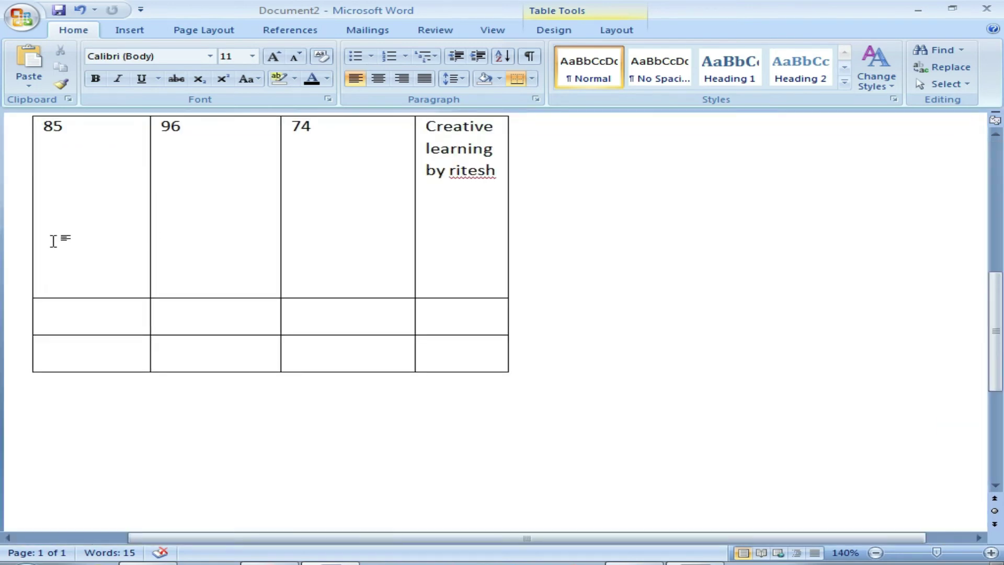
scroll(56, 240, up, 3)
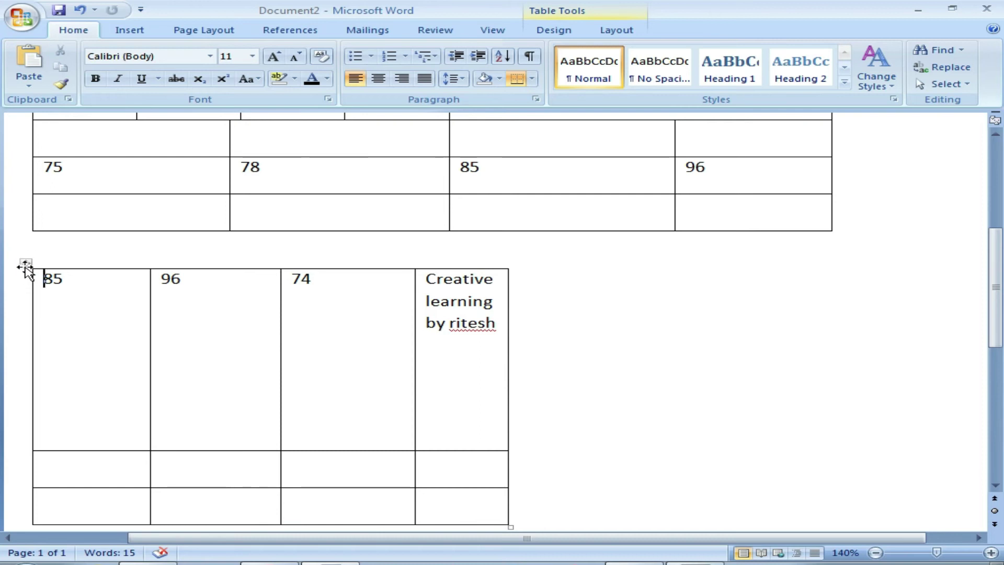
Apply AutoFit to Contents to the whole bottom table, narrowing its columns
click(25, 265)
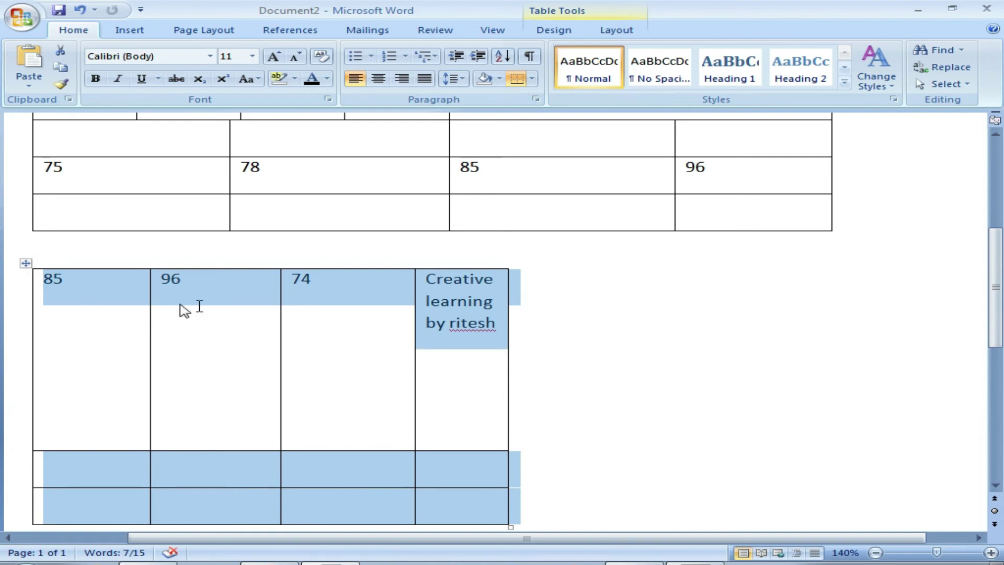
scroll(25, 282, down, 3)
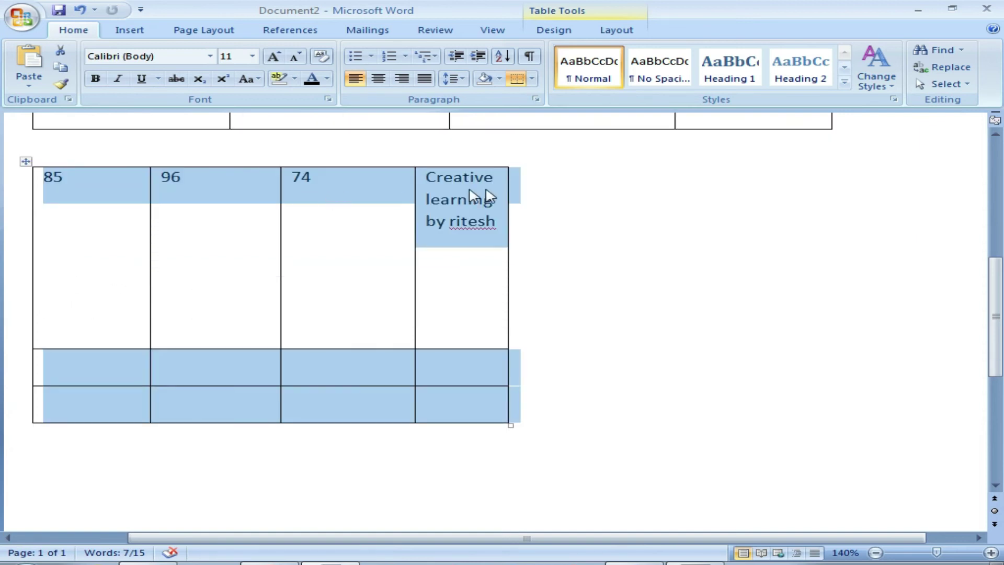
ctrl+scroll(228, 365, down, 3)
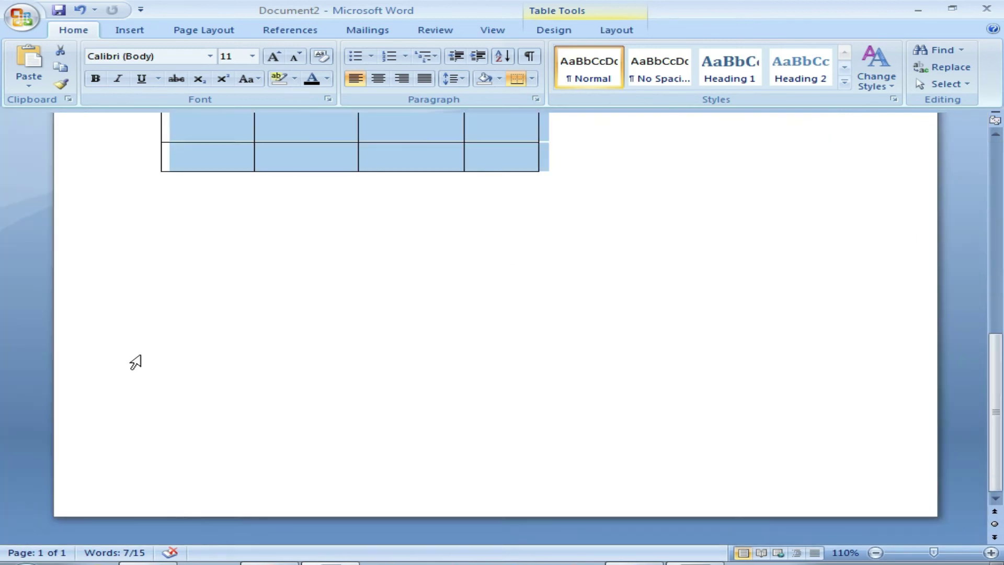
scroll(134, 361, up, 4)
scroll(139, 356, up, 3)
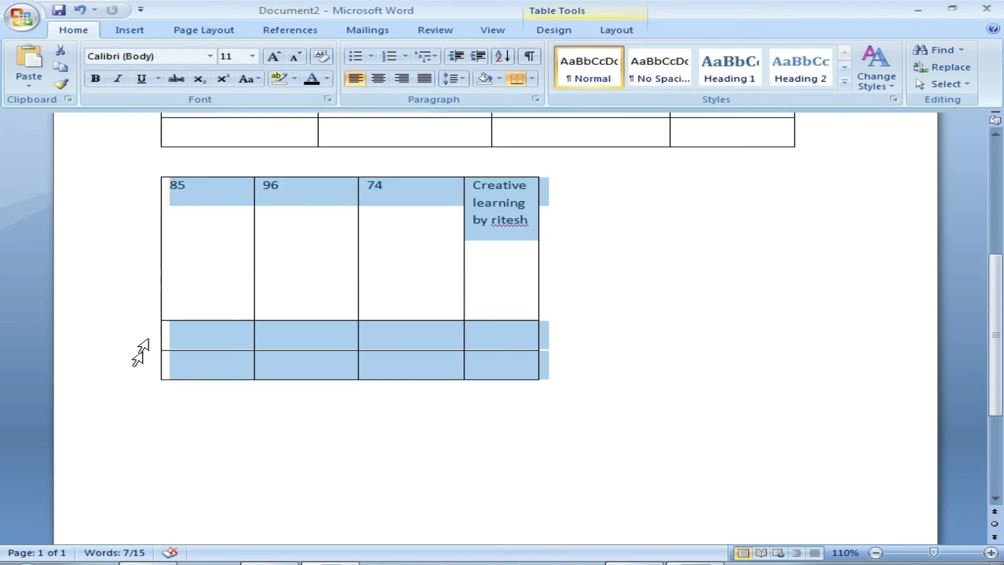
right_click(219, 195)
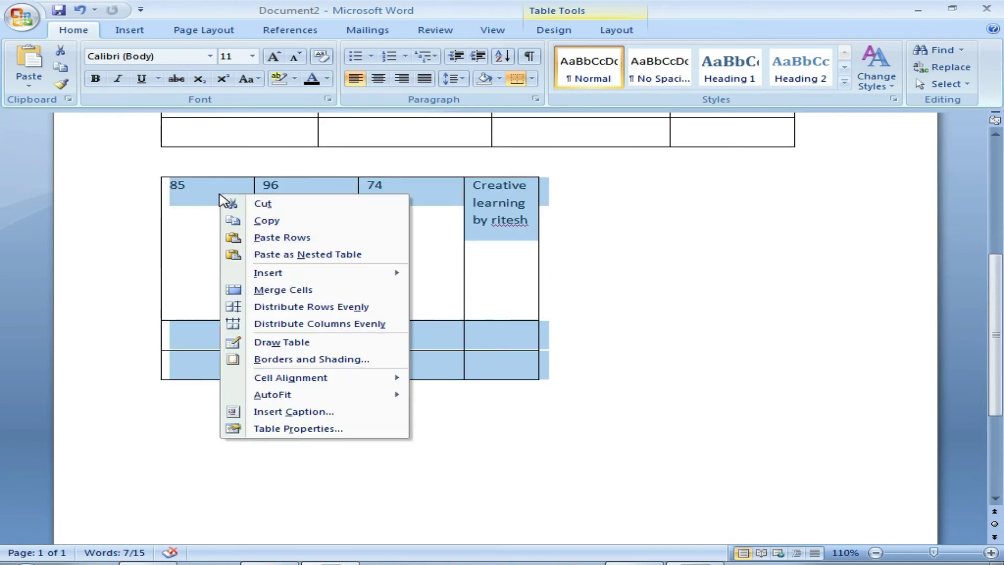
mouse_move(272, 395)
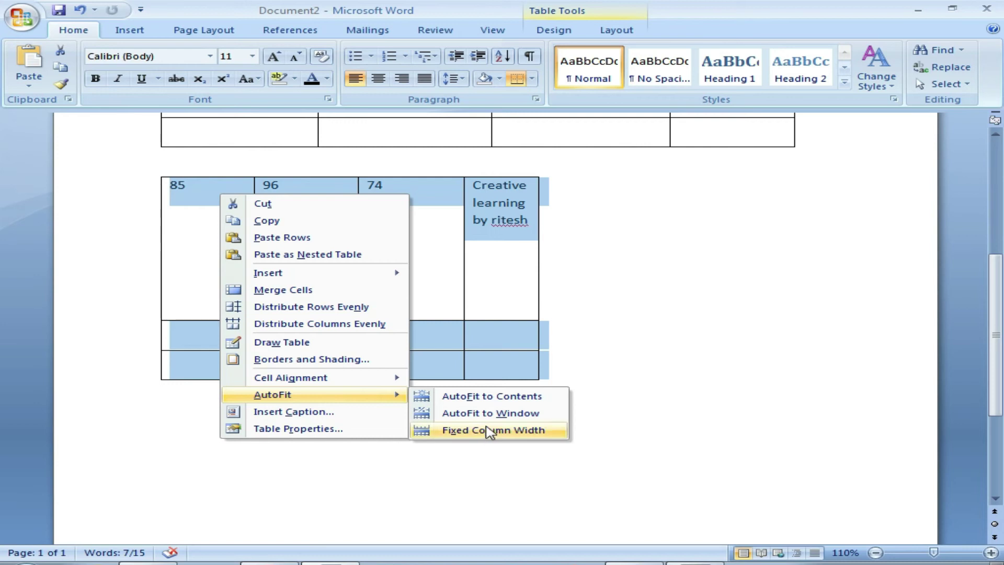
click(497, 397)
mouse_move(290, 217)
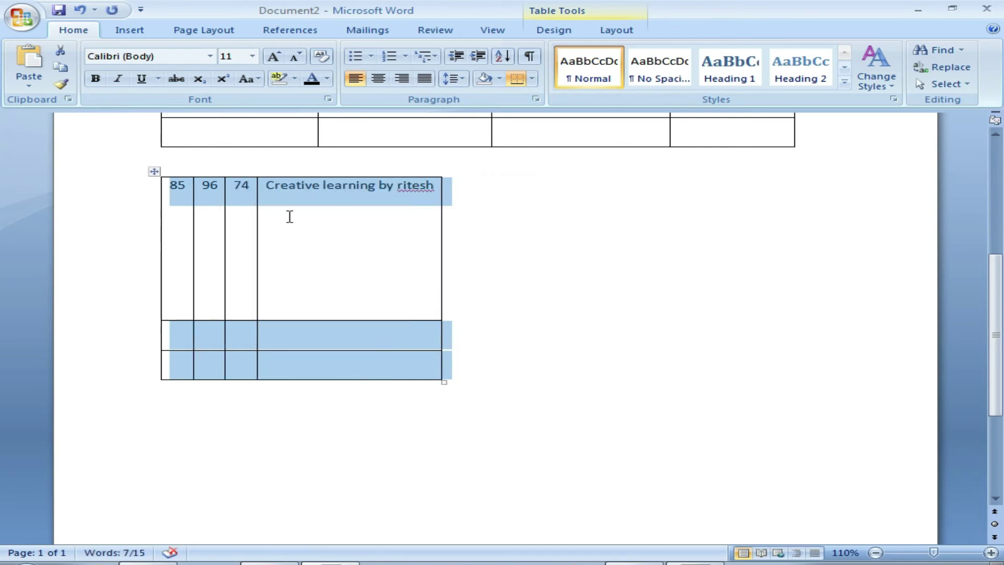
Replace 74 in the third cell with 'Like share and subscribe'
click(320, 205)
drag(250, 185, 234, 185)
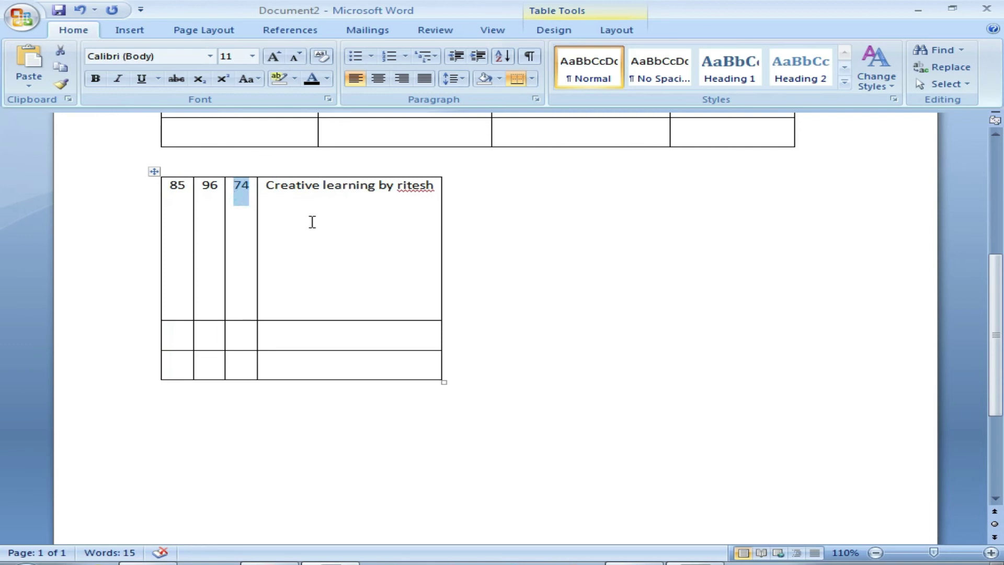
text(Like share and subscribe)
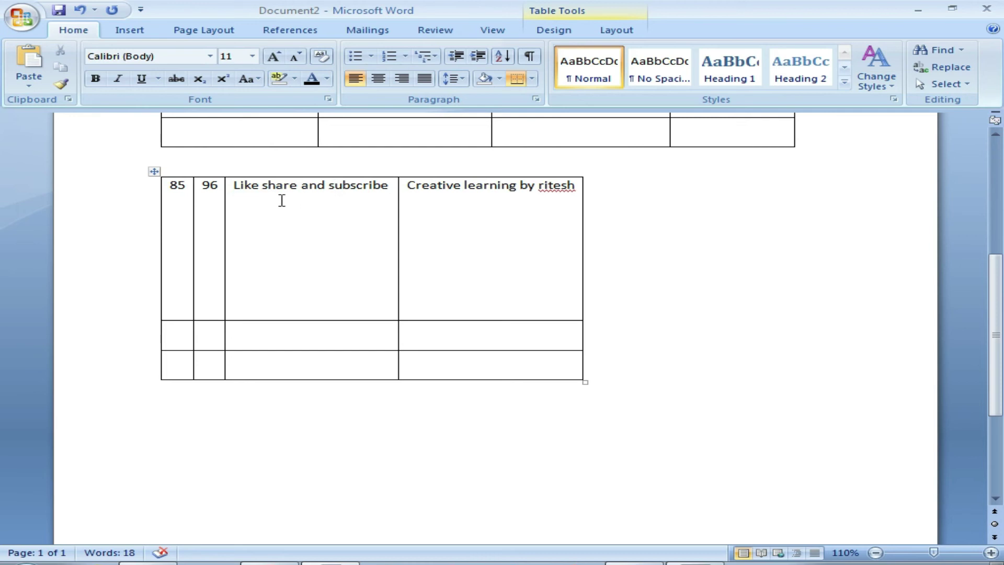
click(154, 172)
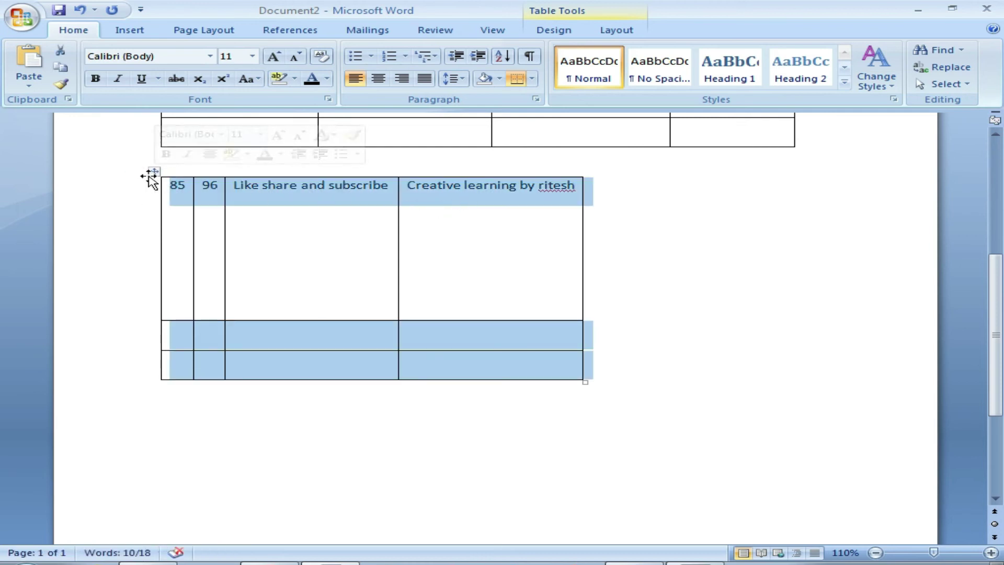
Apply AutoFit to Window so the bottom table spans the full page width
right_click(154, 176)
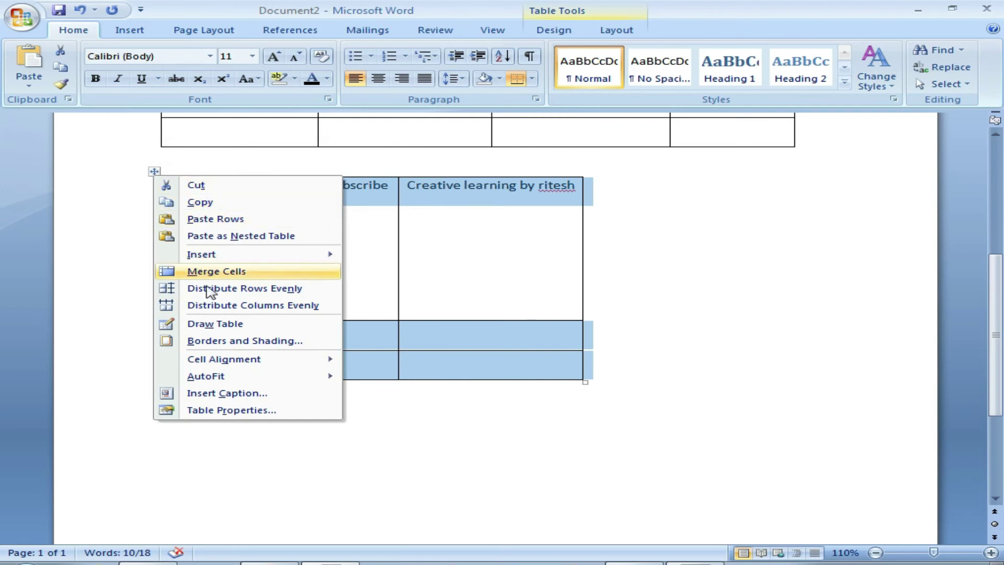
mouse_move(206, 375)
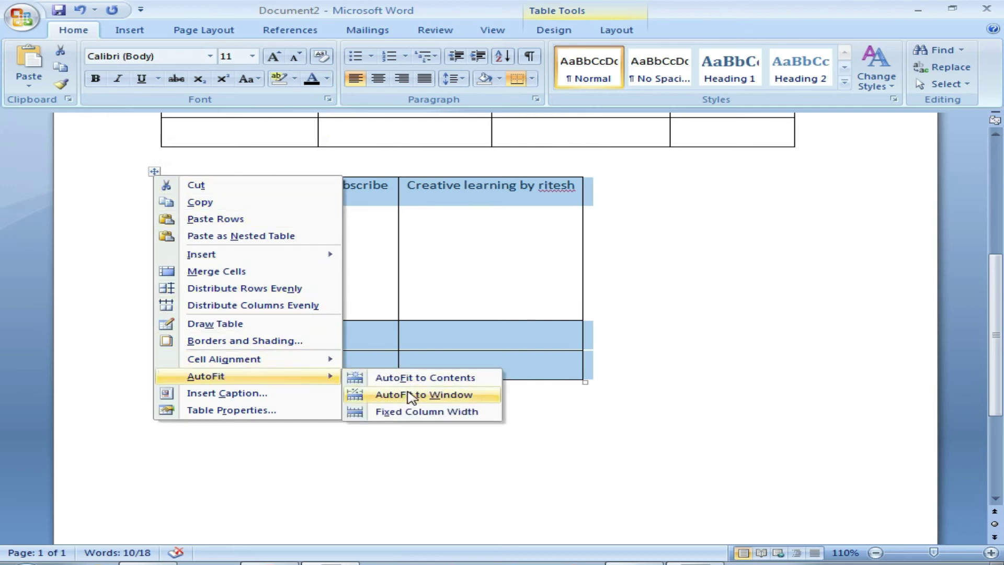
click(410, 396)
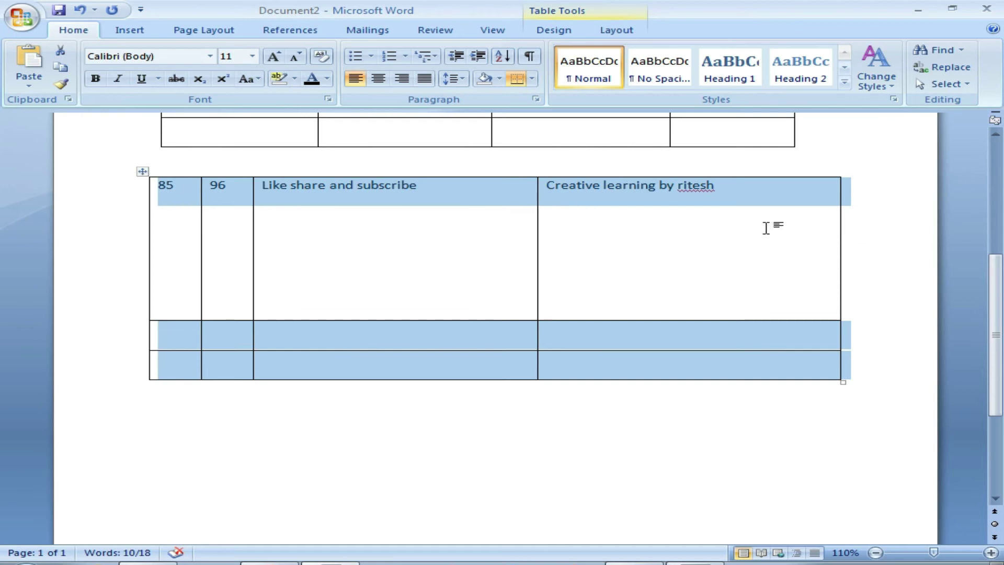
right_click(141, 173)
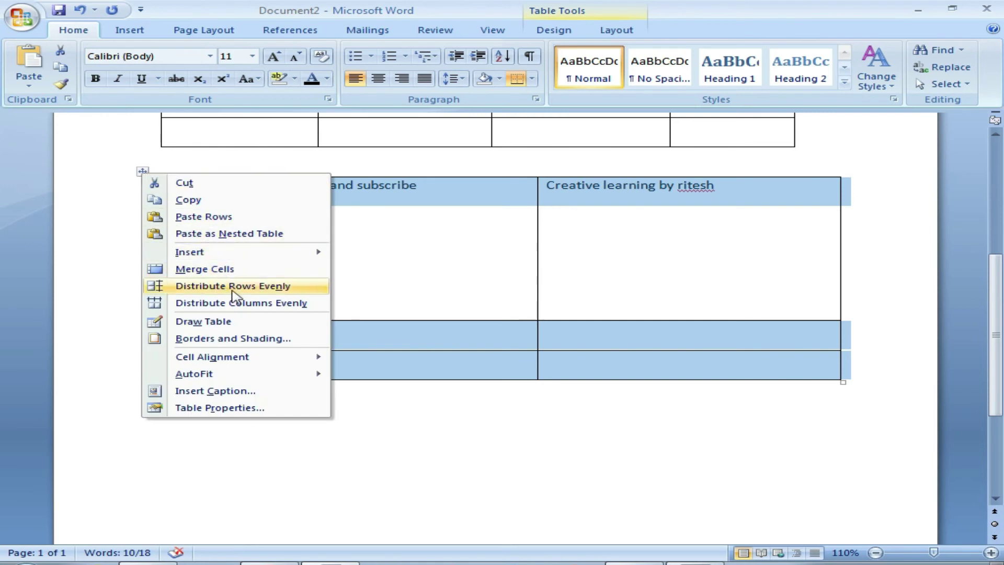
mouse_move(194, 374)
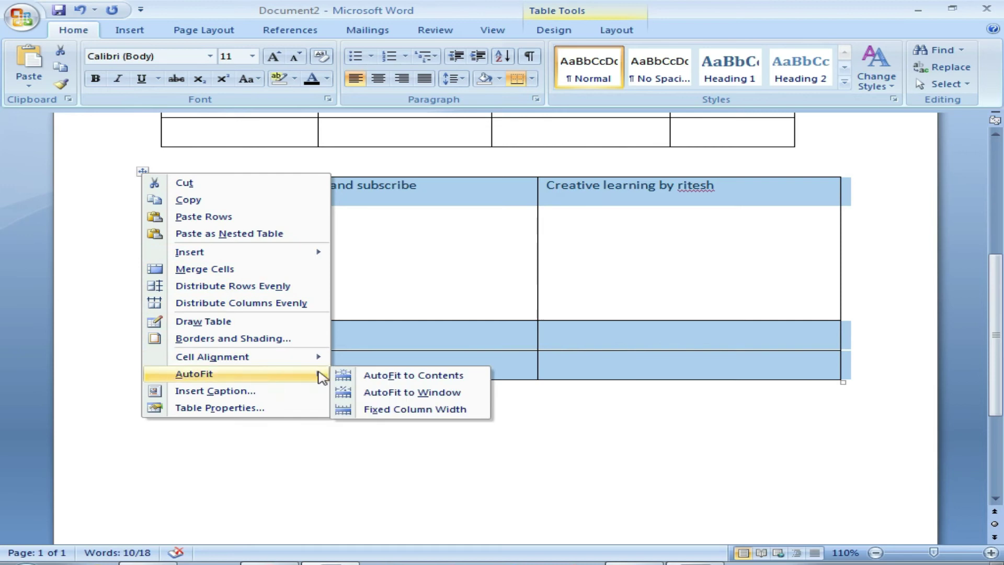
click(423, 411)
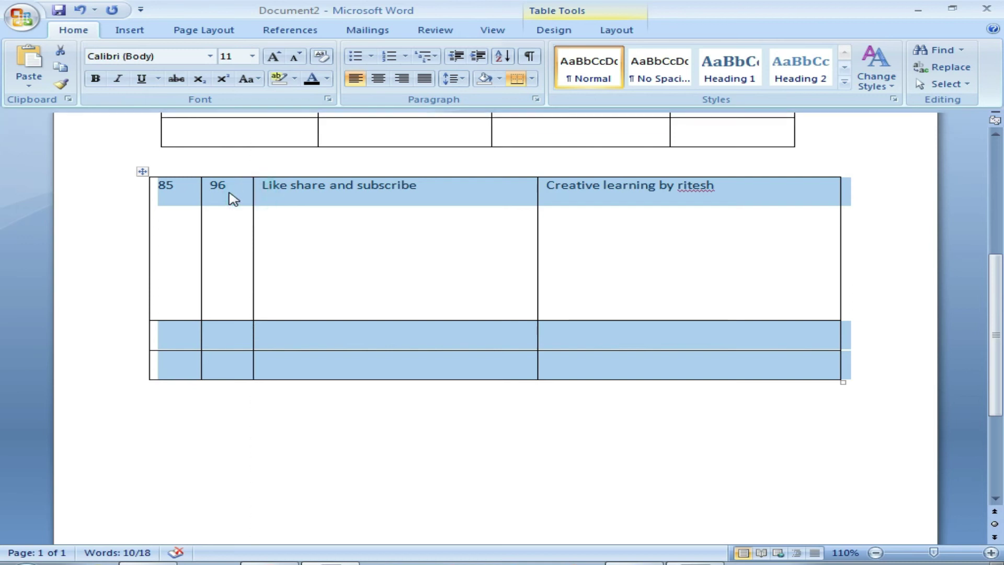
drag(233, 193, 213, 189)
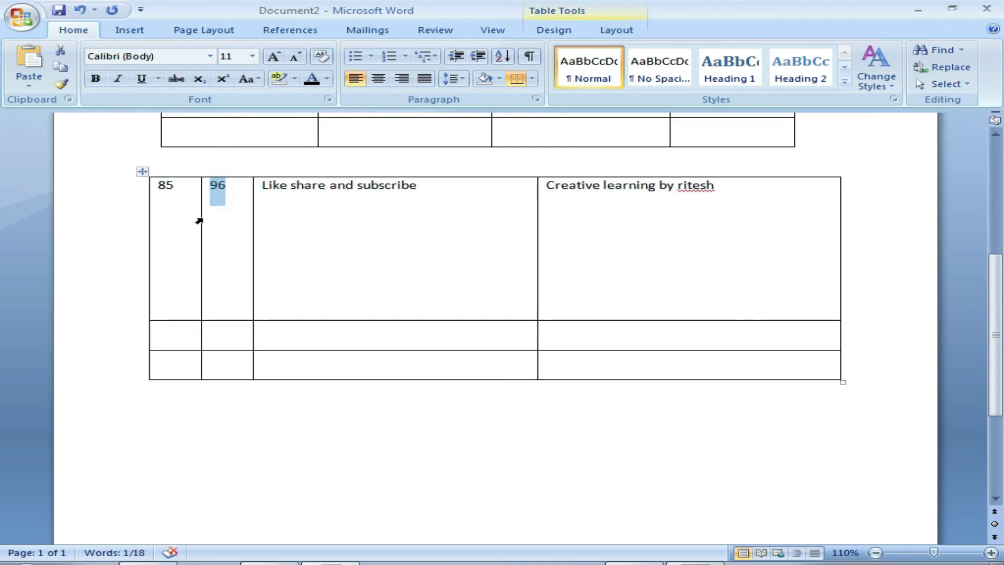
Replace 96 in the second cell with 'Like share', letting it wrap to two lines
text(Like share)
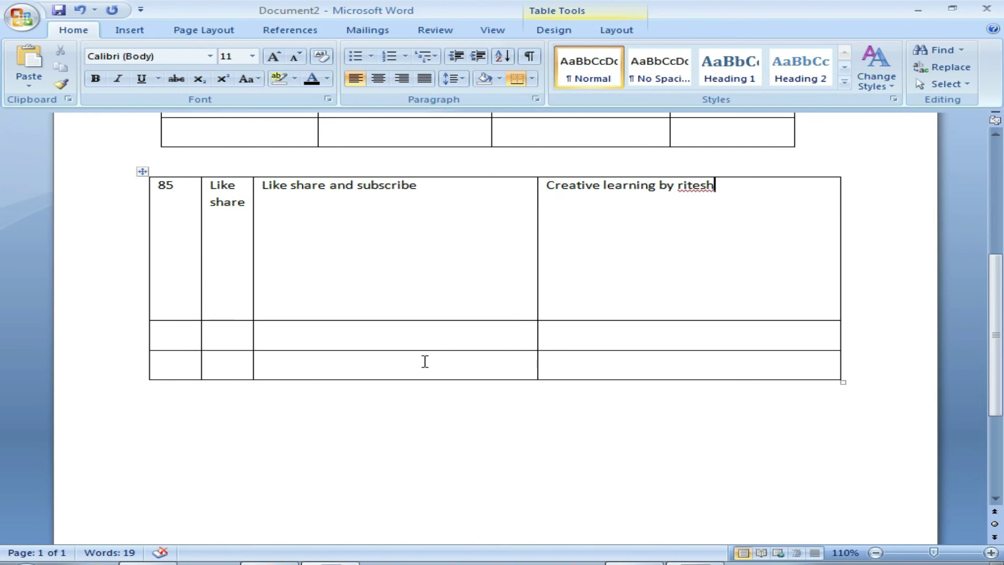
drag(173, 371, 621, 377)
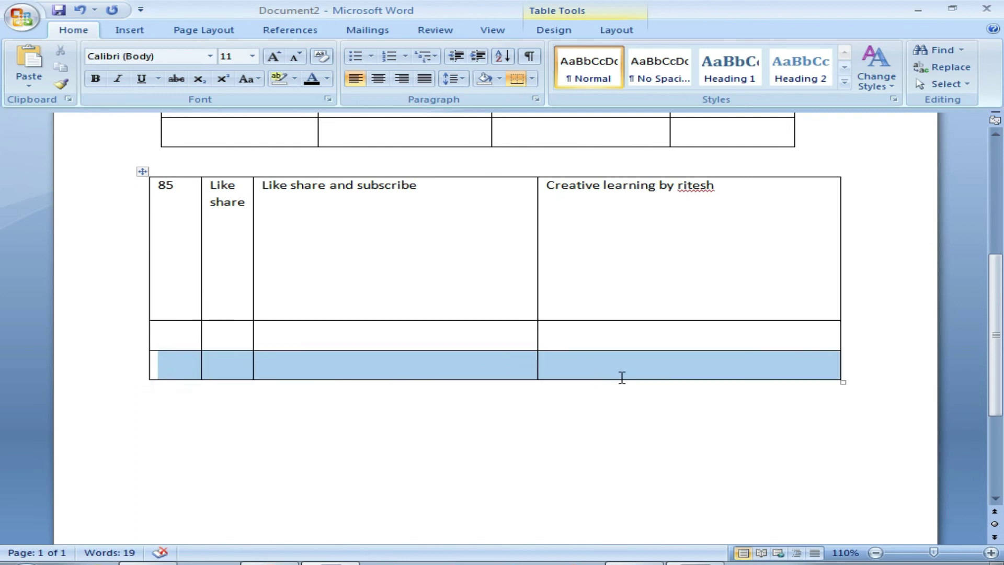
drag(719, 377, 711, 378)
Insert an empty row above the bottom table's last row
right_click(696, 371)
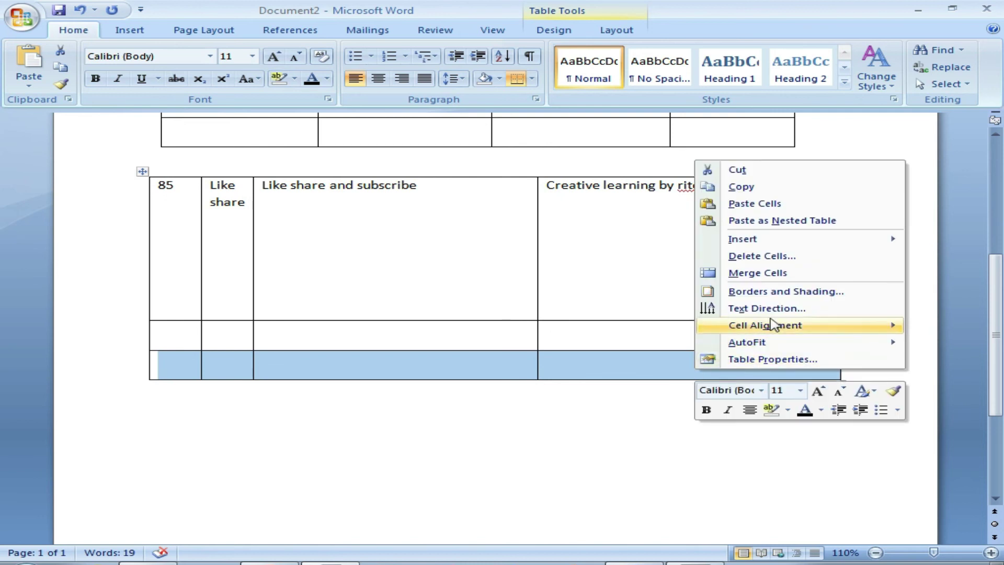
mouse_move(799, 238)
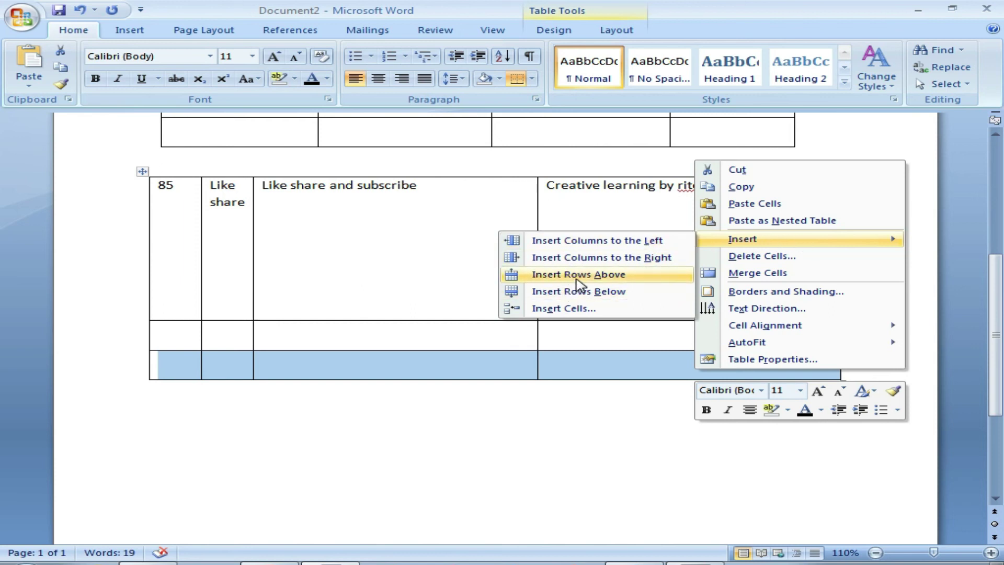
click(619, 295)
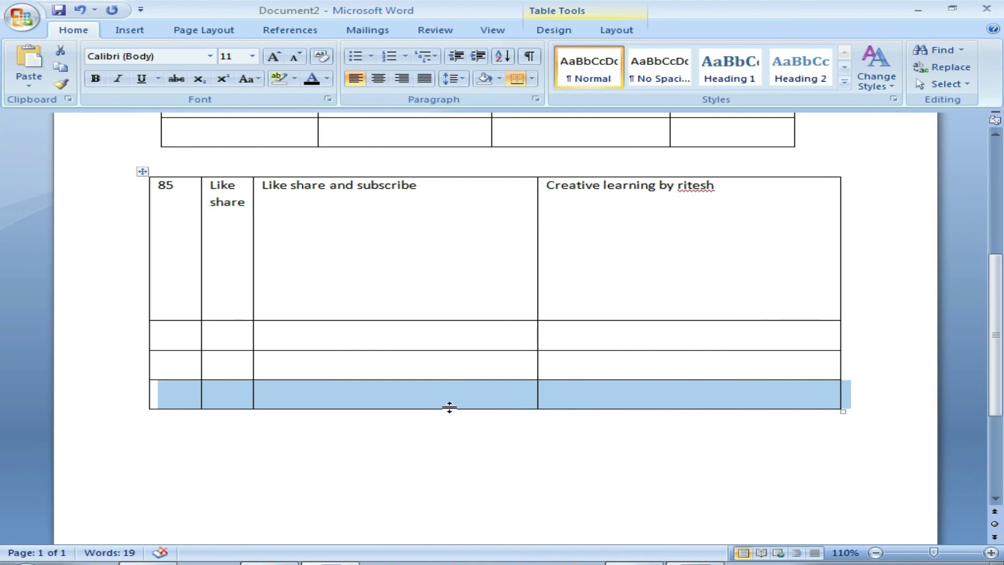
click(586, 402)
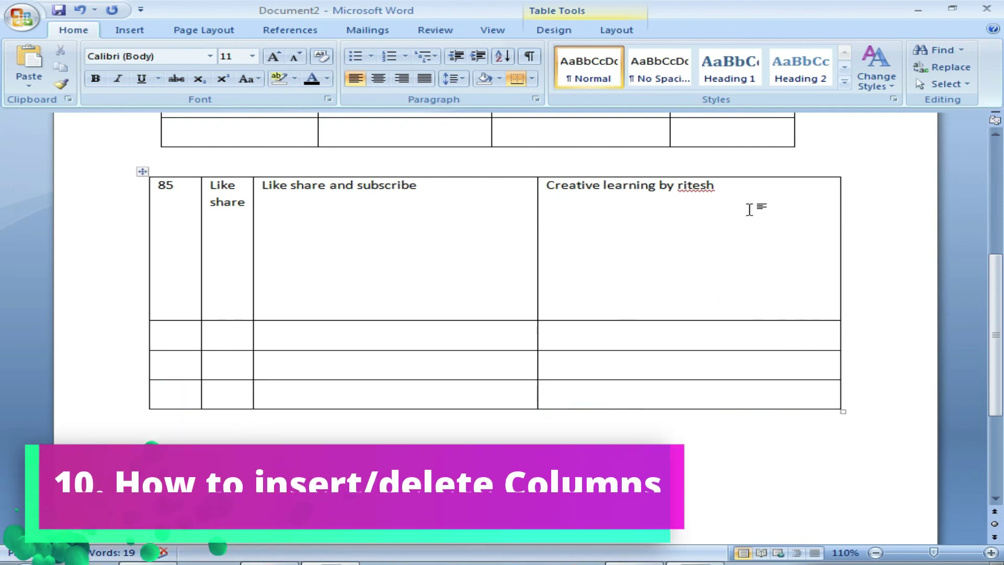
Insert an empty column left of the 'Creative learning by ritesh' column
click(760, 173)
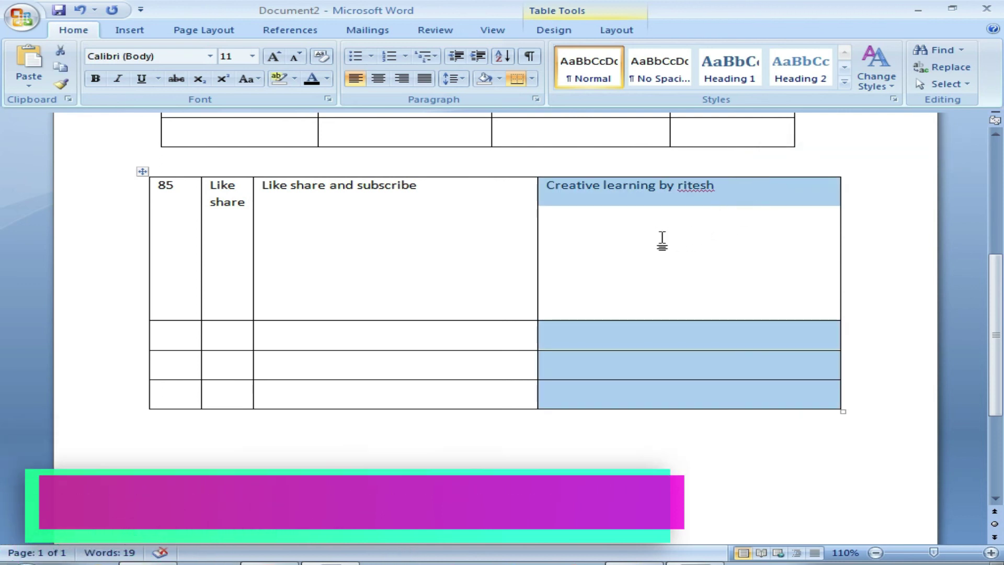
right_click(662, 241)
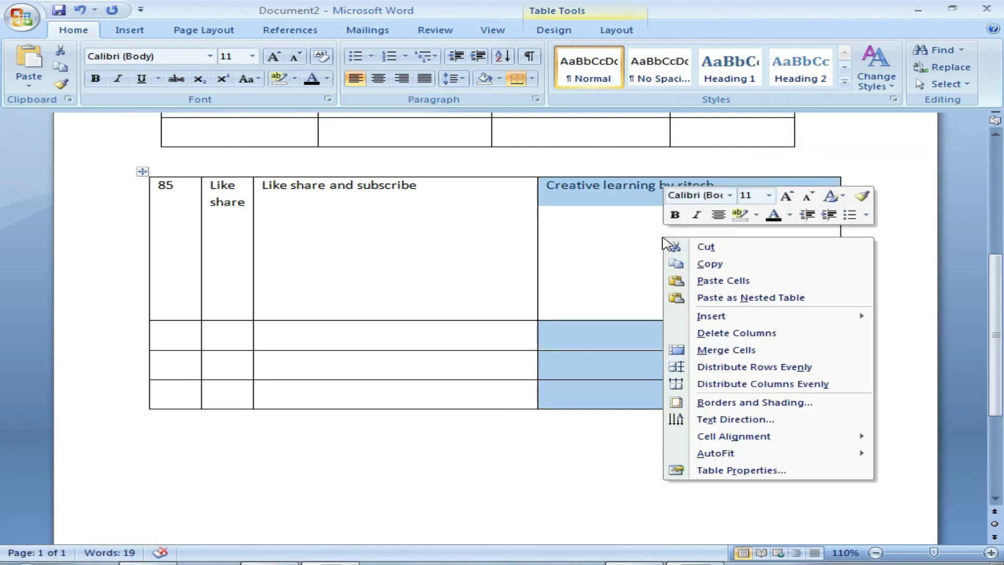
mouse_move(710, 315)
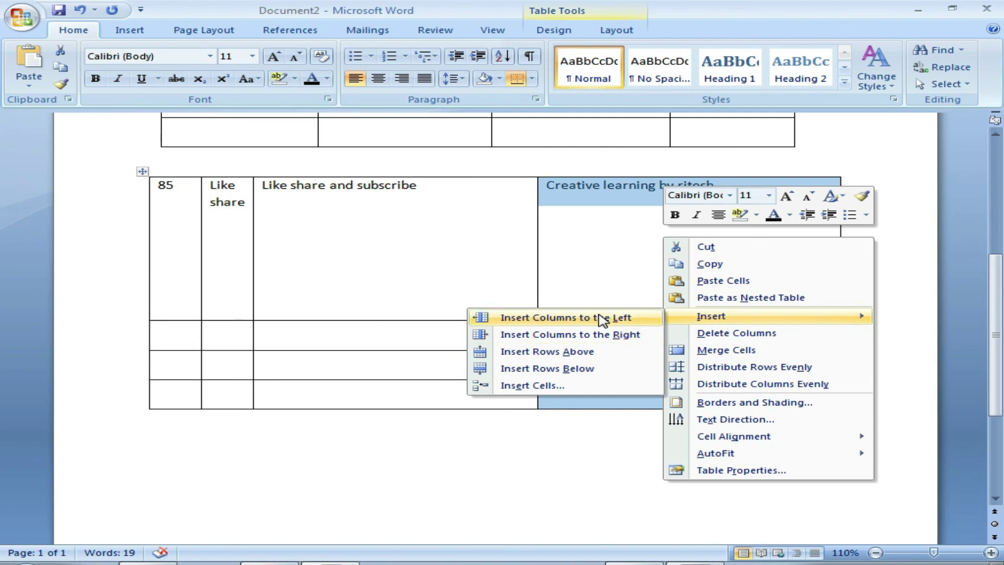
click(602, 318)
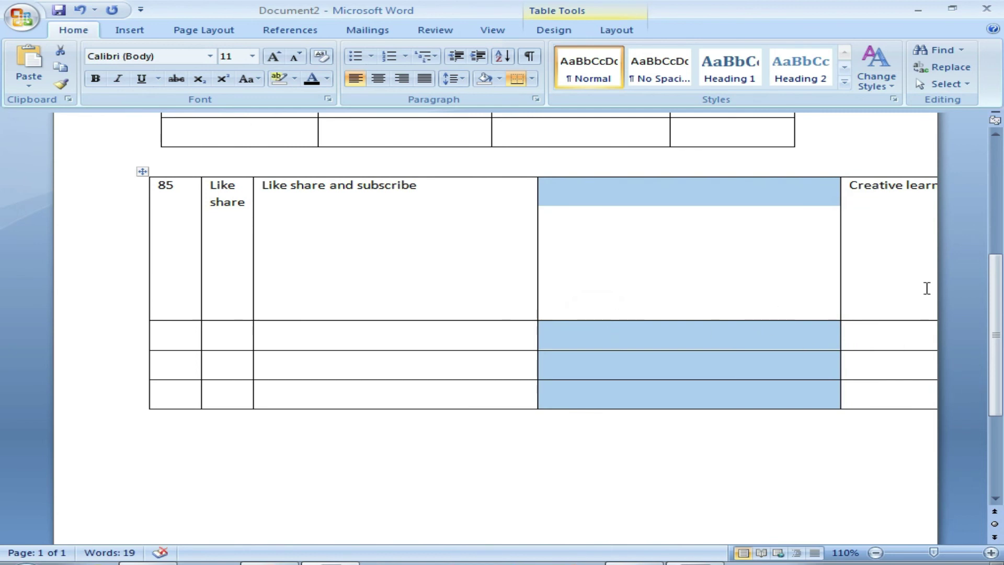
Narrow the new empty column and pull the table's right edge back within the page margins
ctrl+scroll(816, 304, down, 2)
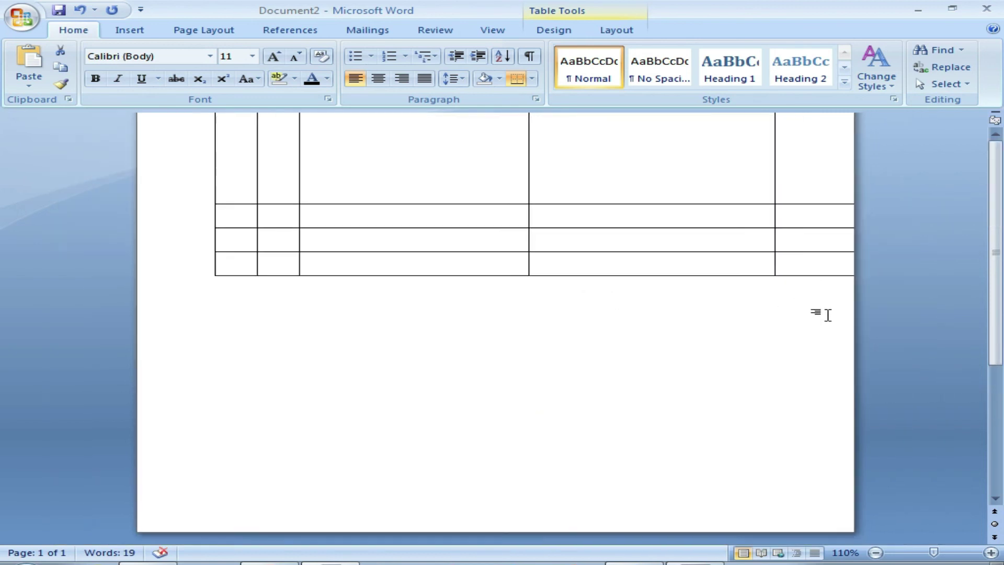
ctrl+scroll(816, 366, down, 1)
scroll(819, 431, down, 2)
click(794, 397)
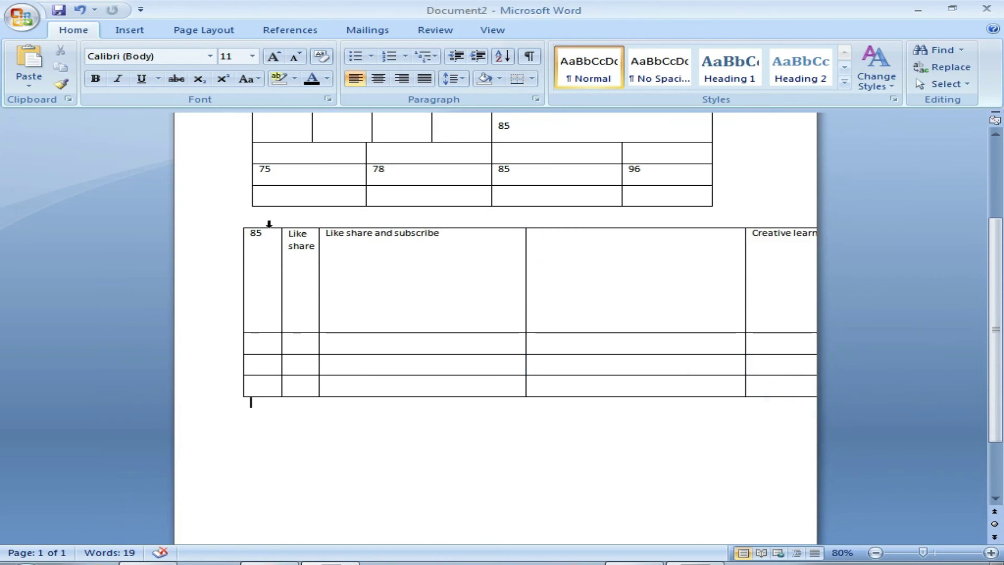
drag(744, 282, 609, 284)
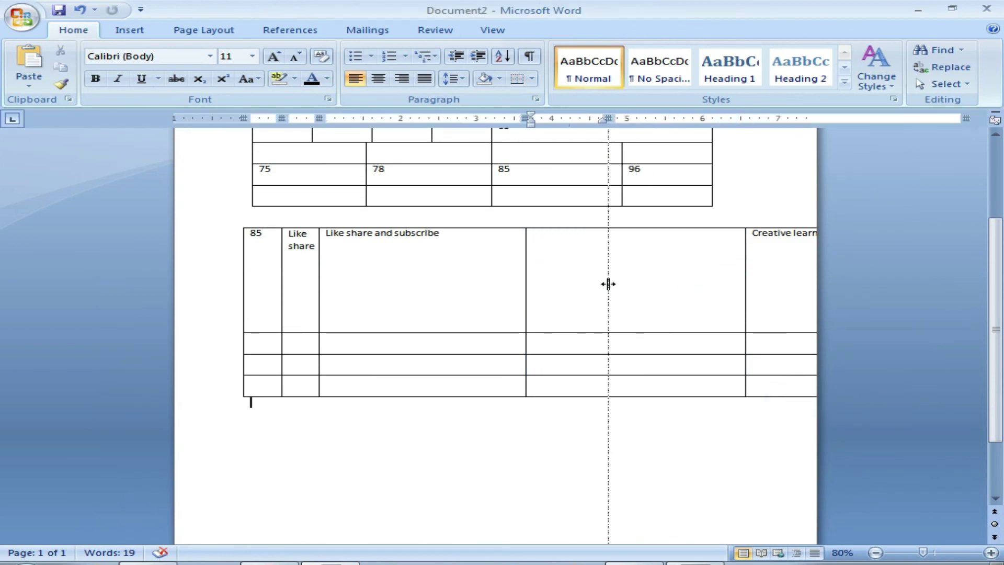
drag(968, 398, 712, 396)
click(685, 446)
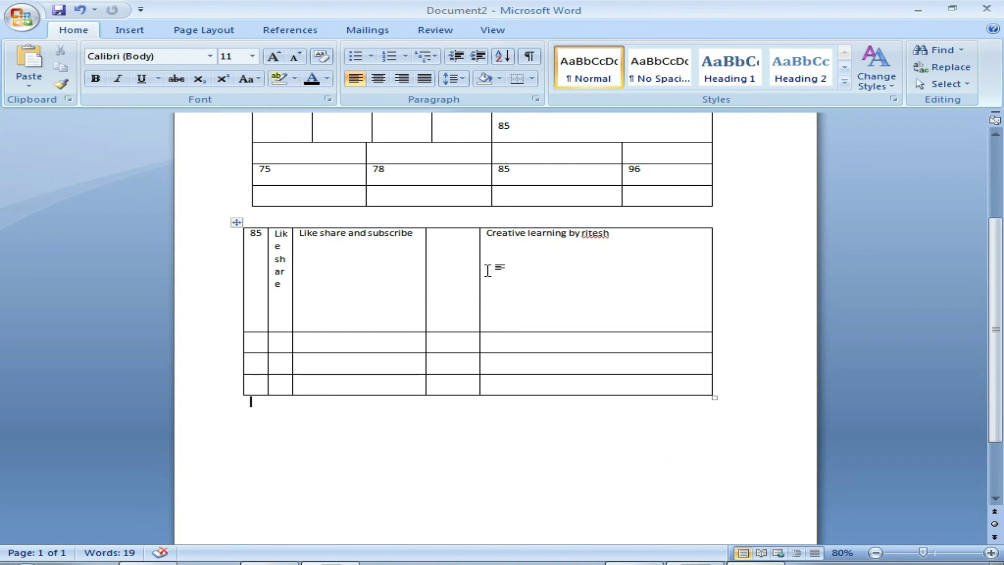
ctrl+scroll(436, 341, up, 2)
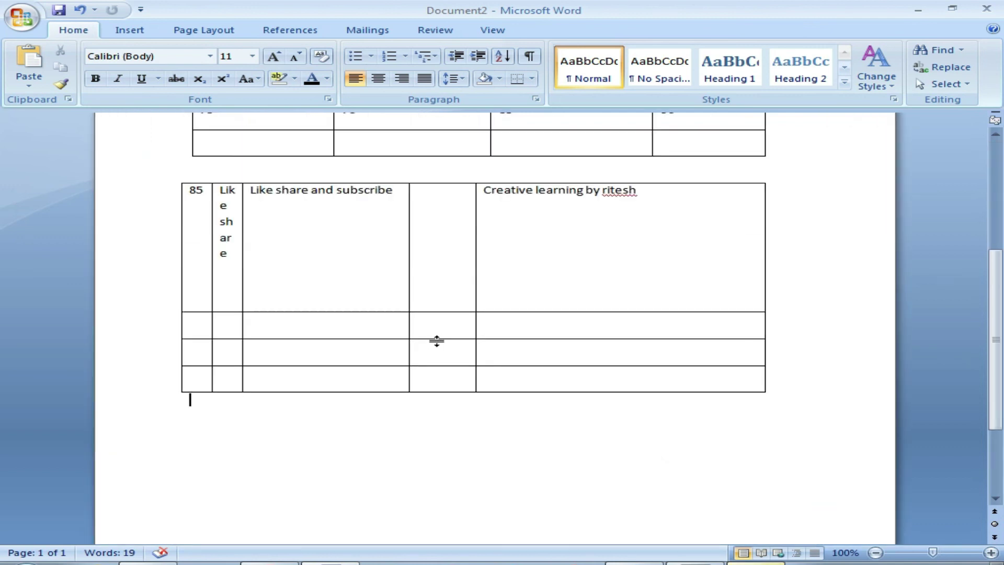